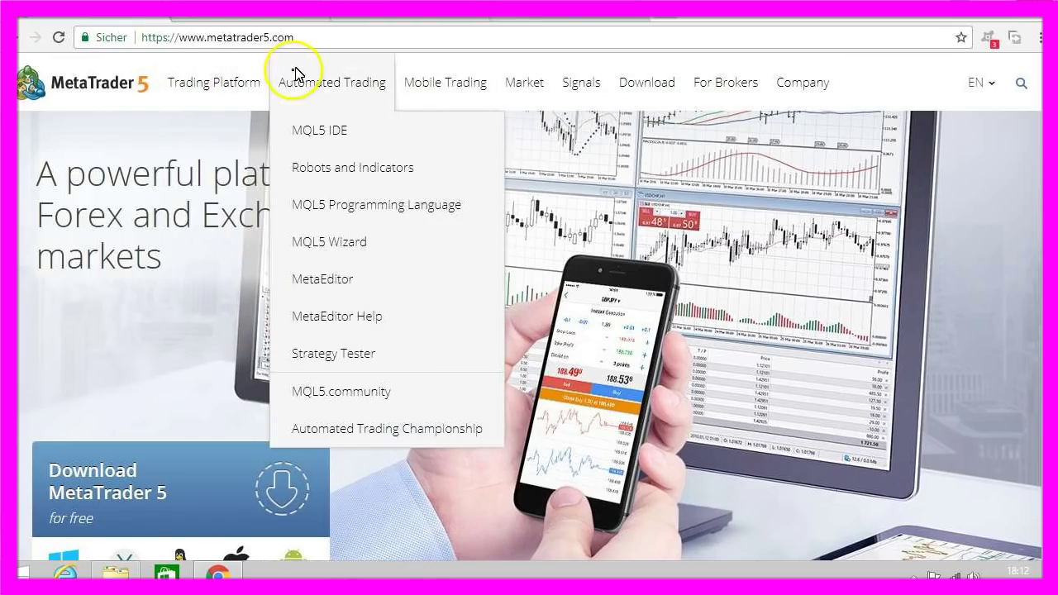
- Go from the MetaTrader 5 website to its 'Download MetaTrader 5 for free' page
mouse_move(307, 42)
mouse_down()
mouse_move(176, 52)
mouse_move(139, 37)
mouse_up()
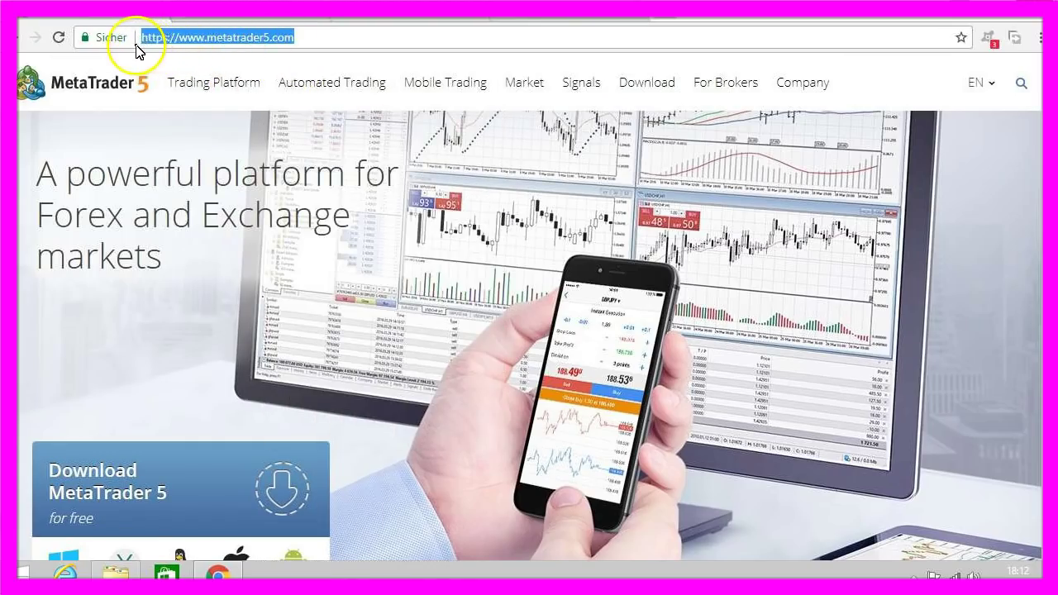
click(107, 496)
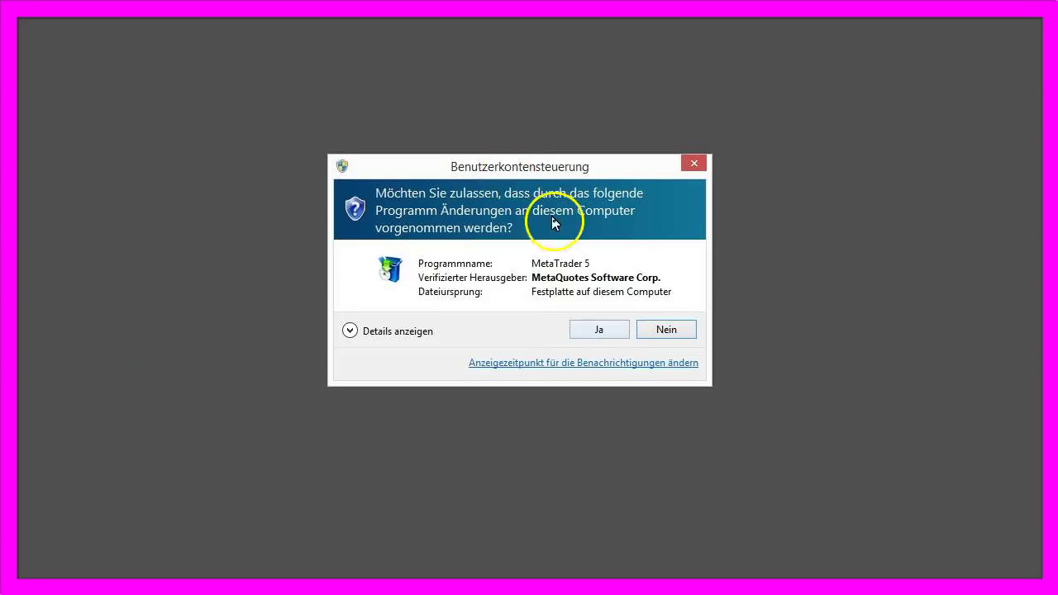
- Allow the installer to run, accept the licence agreement and continue the installation
click(600, 335)
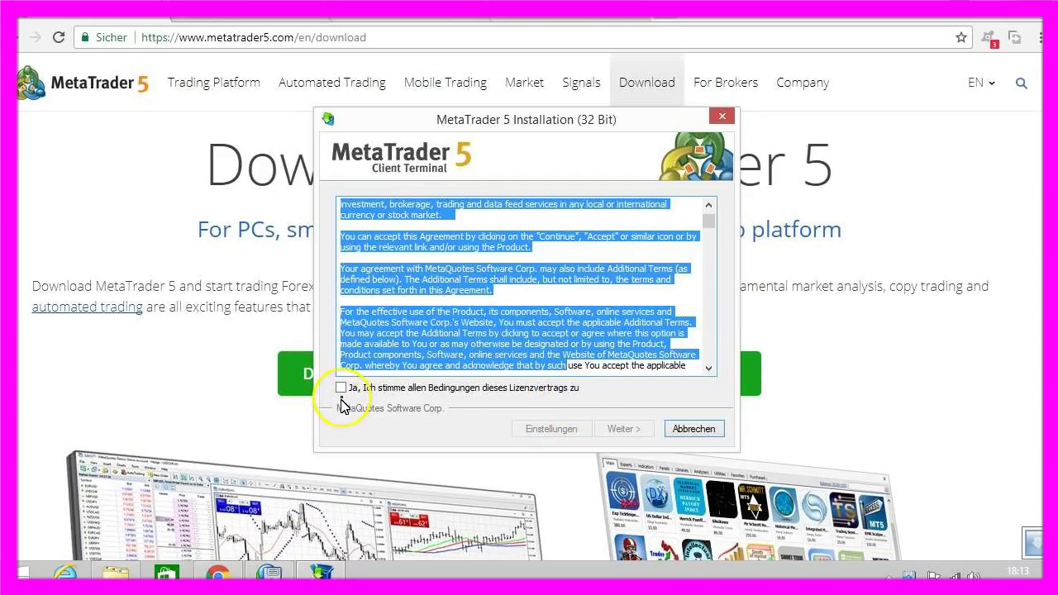
click(341, 387)
click(624, 428)
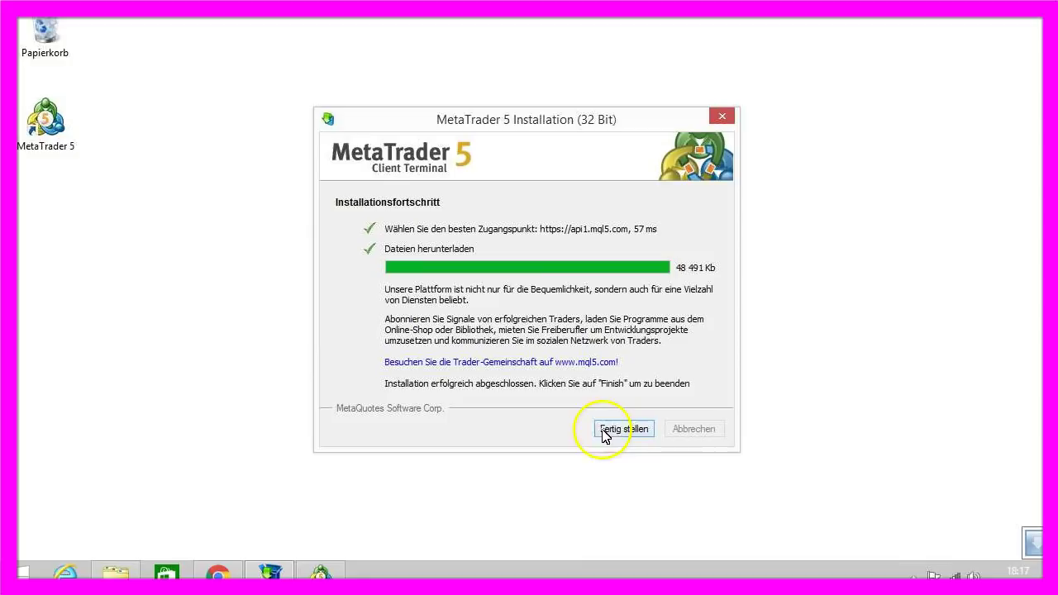
- Close the installer and expand the IMPACT-Demo account in the Navigator to show its demo login
click(610, 431)
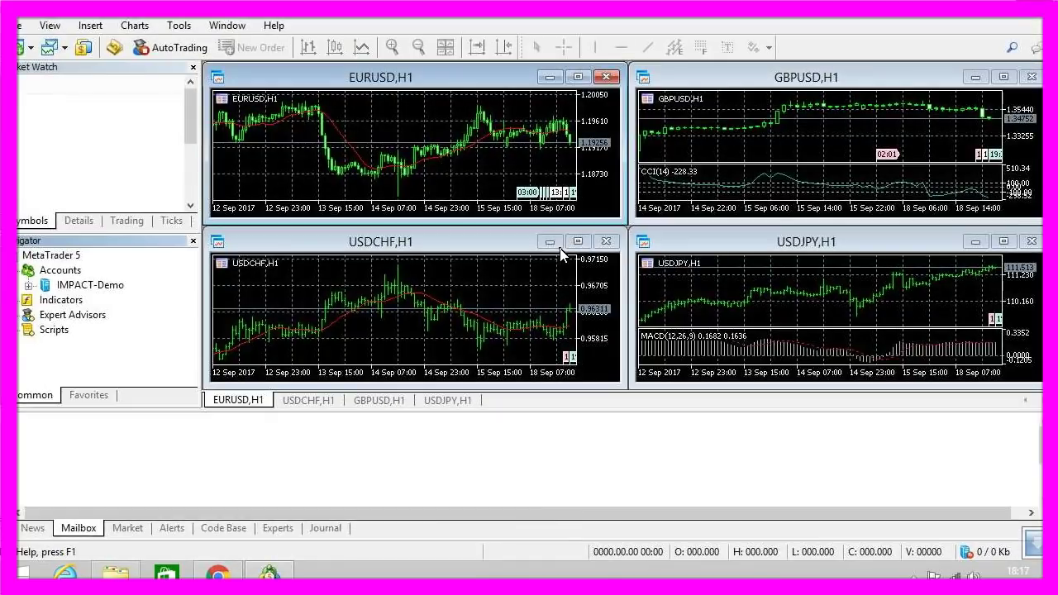
click(75, 285)
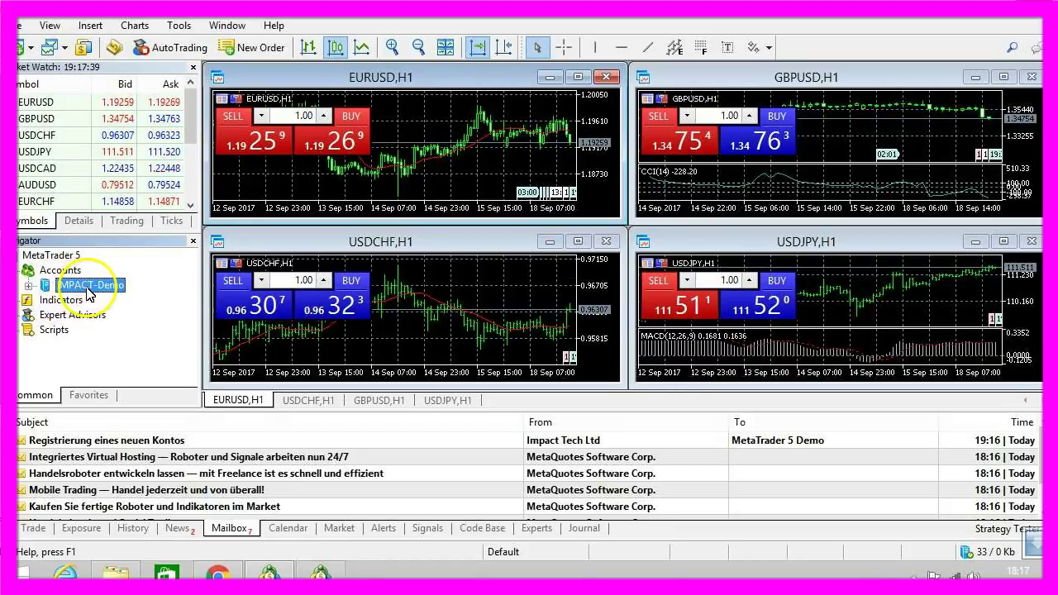
click(29, 286)
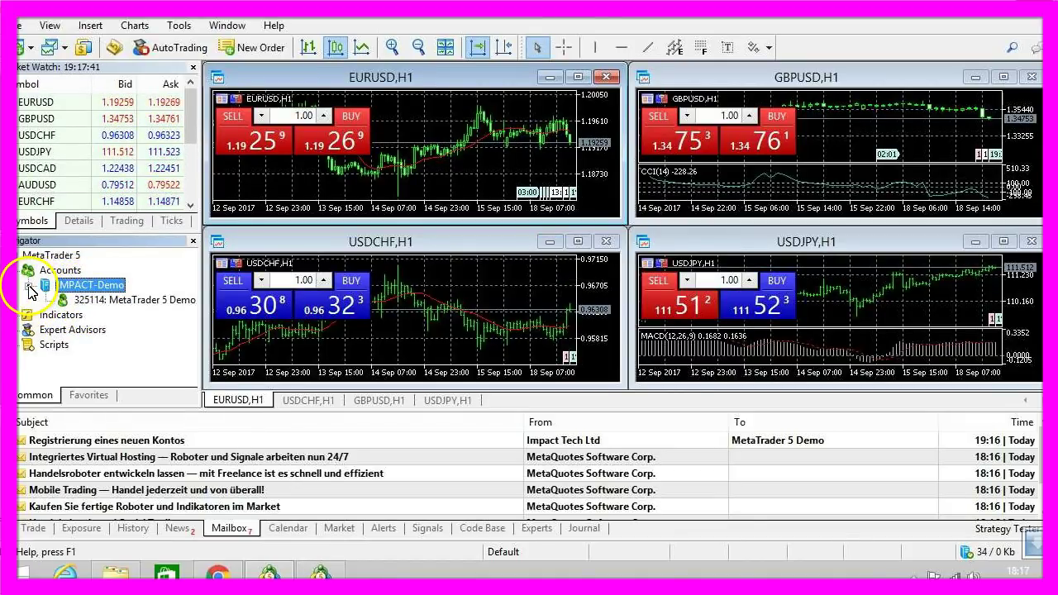
double_click(107, 299)
click(184, 33)
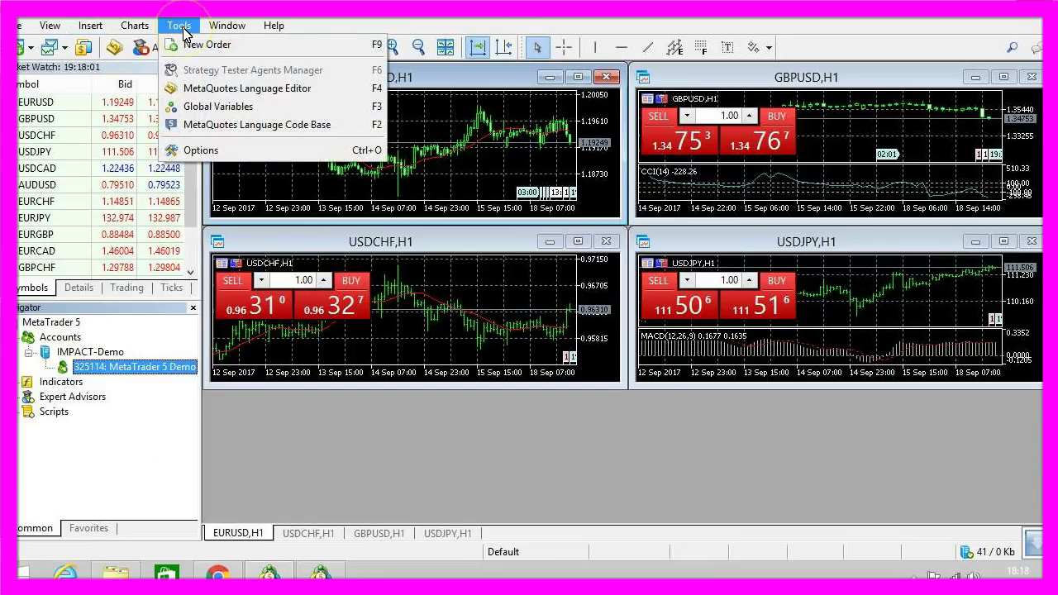
- Disable news and limit charts to 5000 bars in the terminal Options
click(200, 150)
click(430, 374)
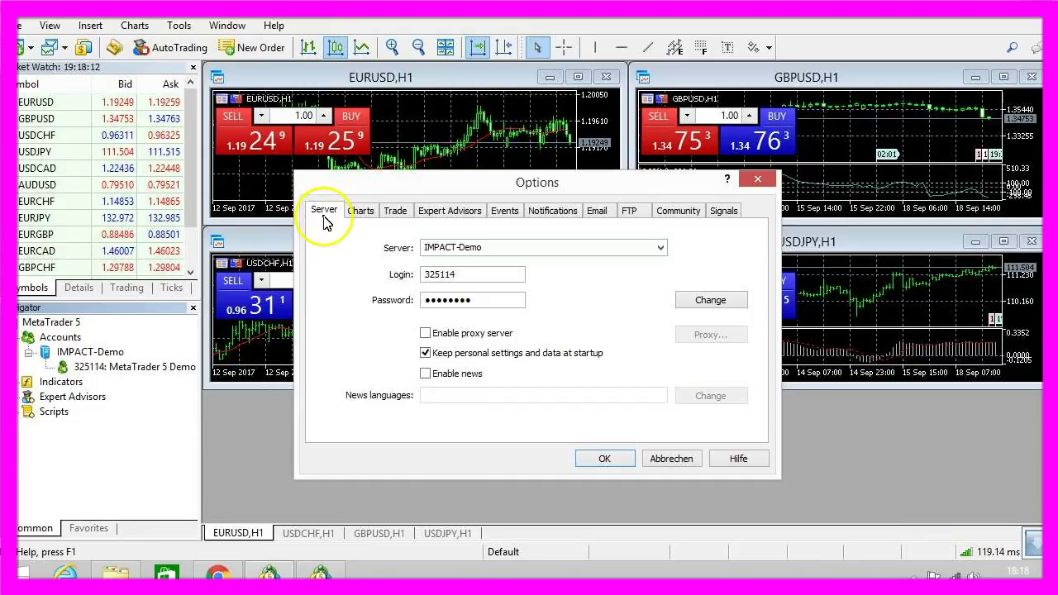
click(361, 214)
double_click(462, 410)
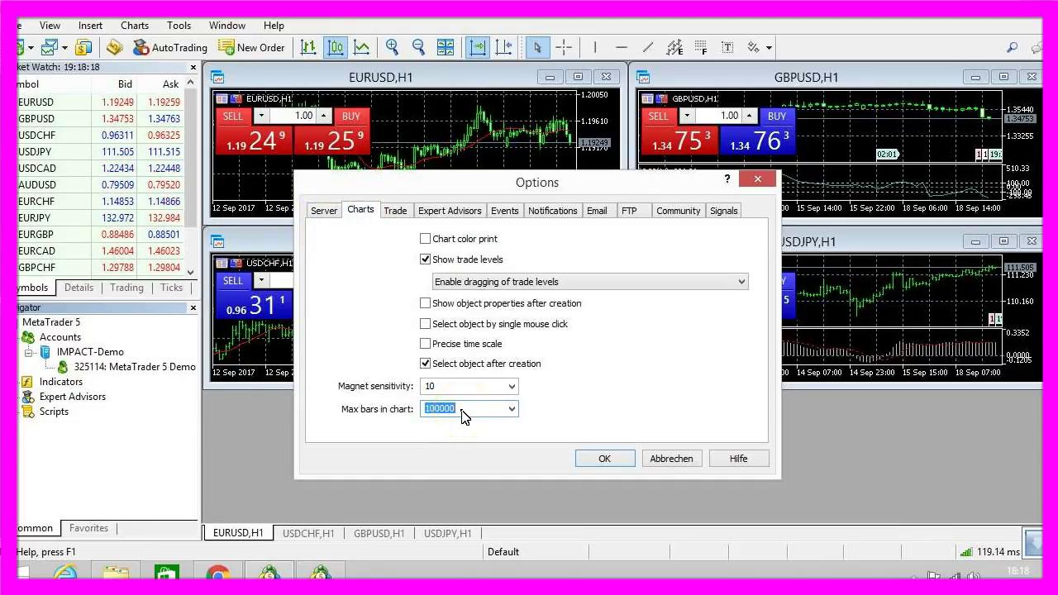
text(0)
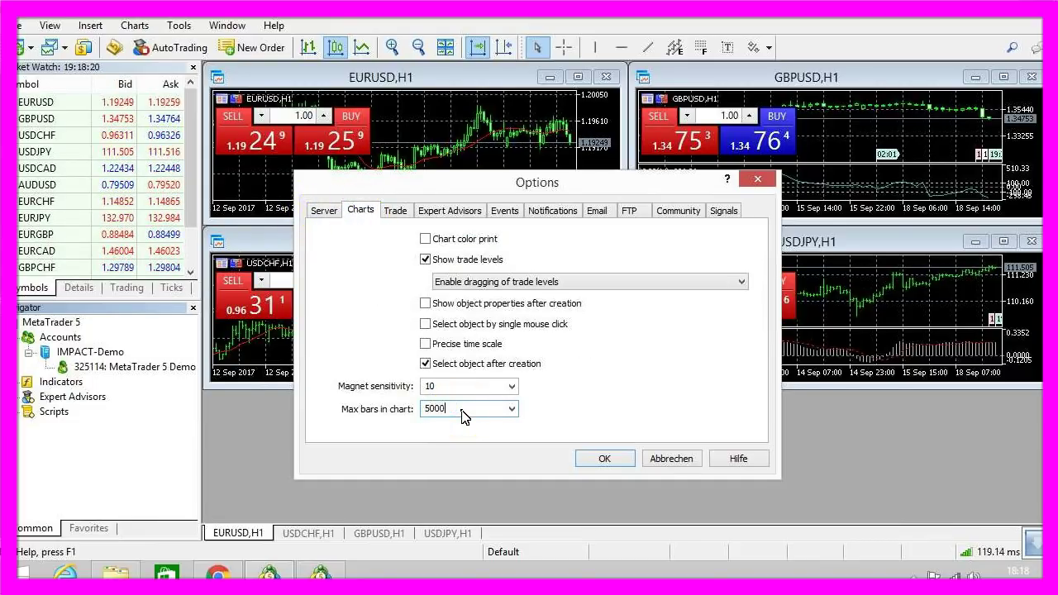
- Set the default order volume to a fixed 0.10 lots
click(376, 212)
click(390, 211)
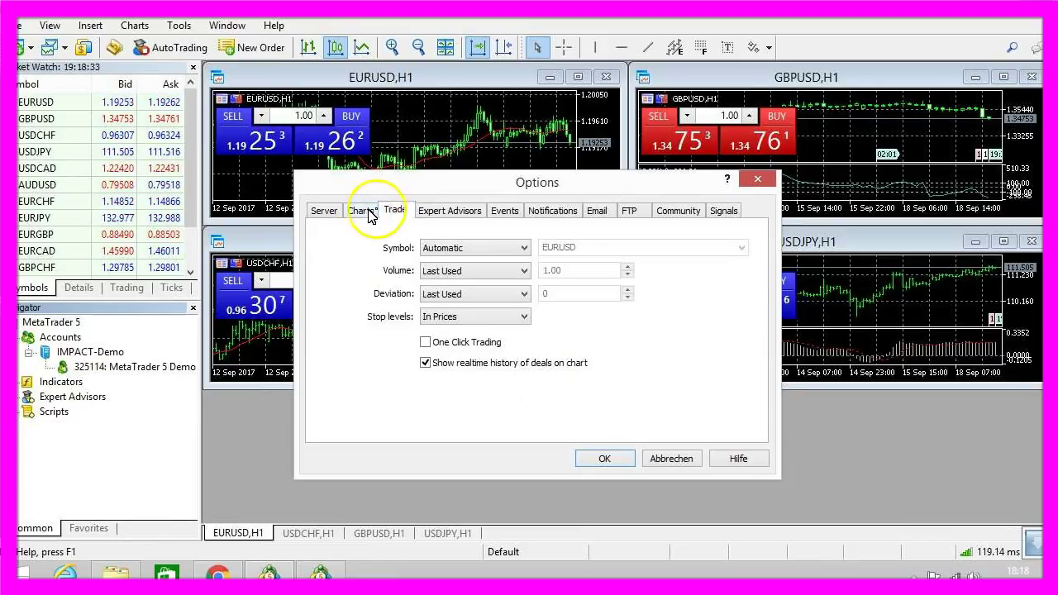
click(496, 272)
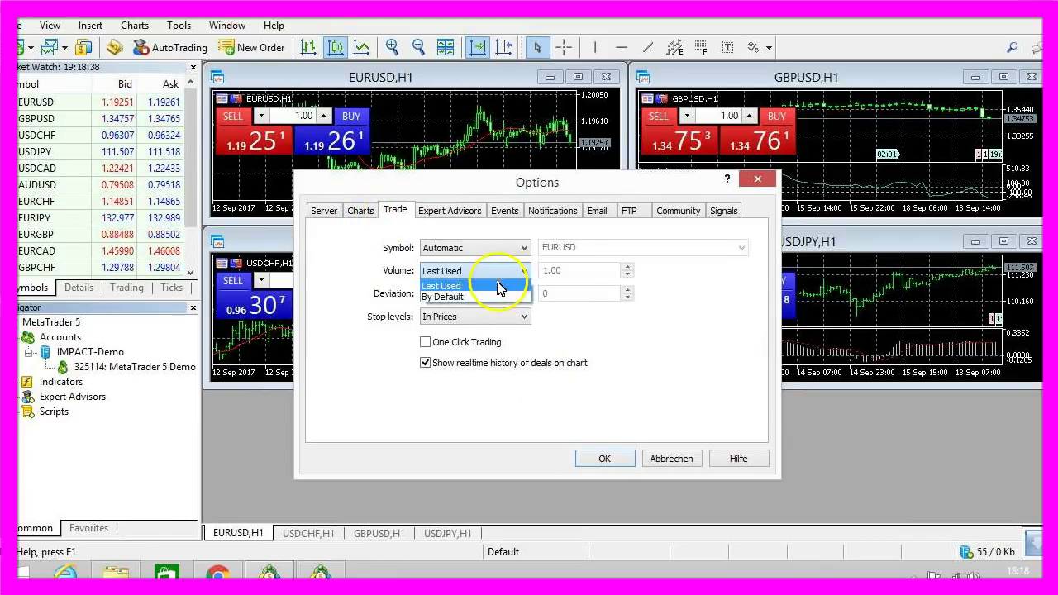
click(484, 299)
double_click(571, 270)
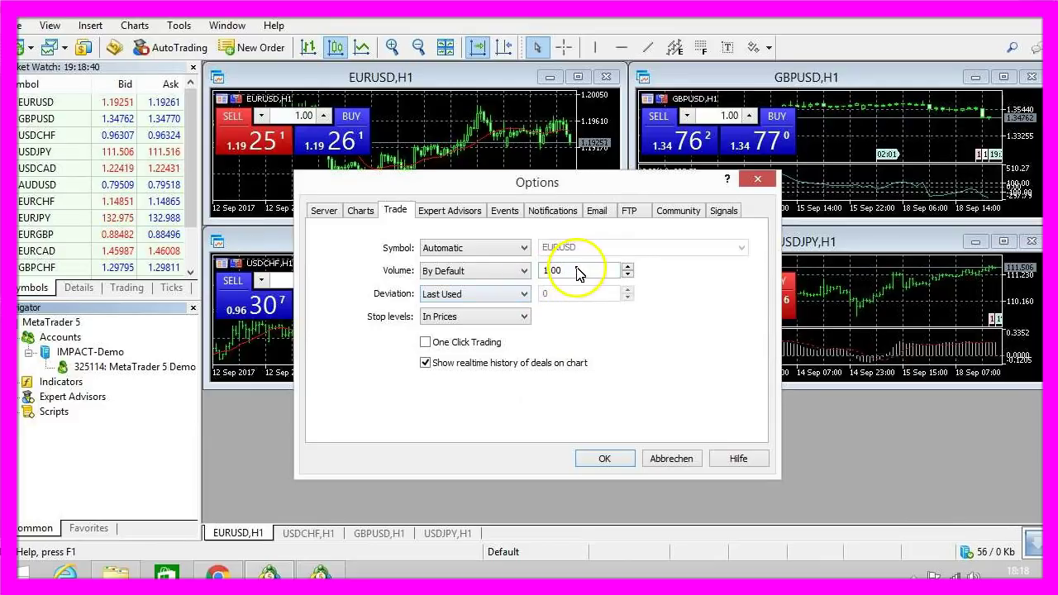
text(0.10)
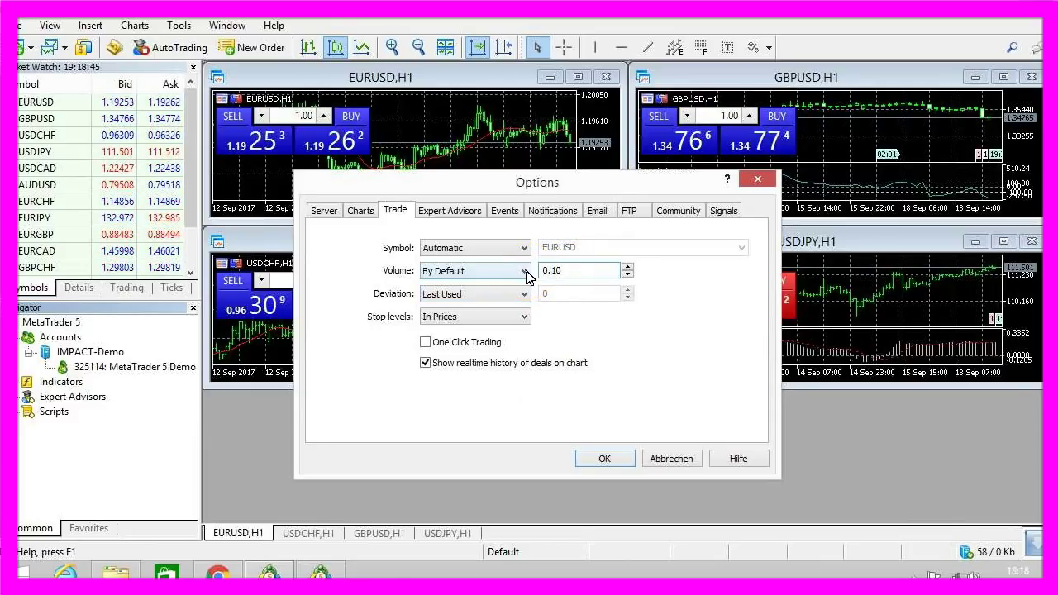
- Allow automated trading and keep it enabled after account or profile changes
click(451, 214)
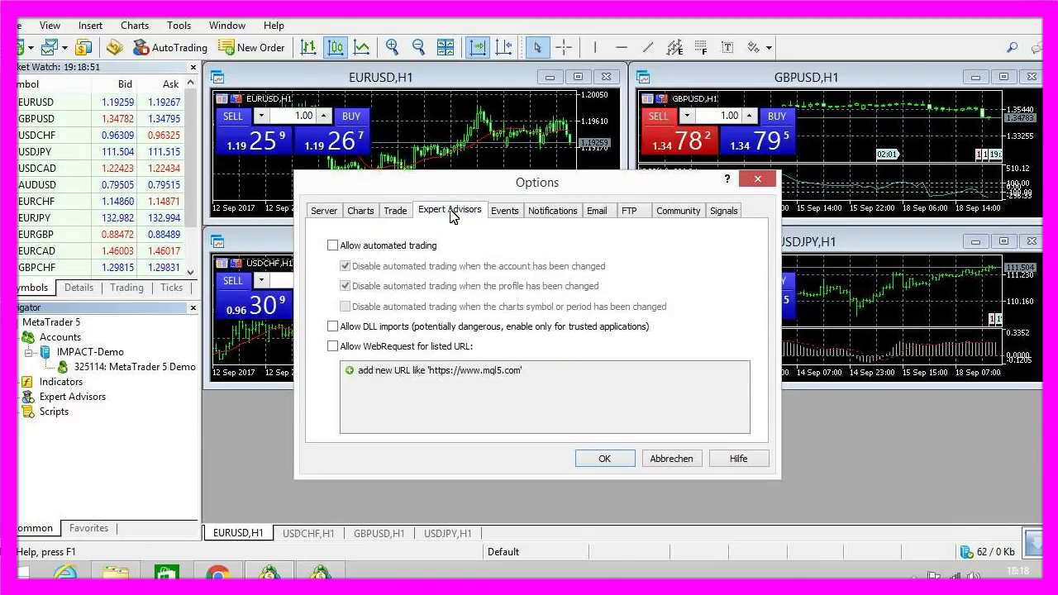
click(331, 246)
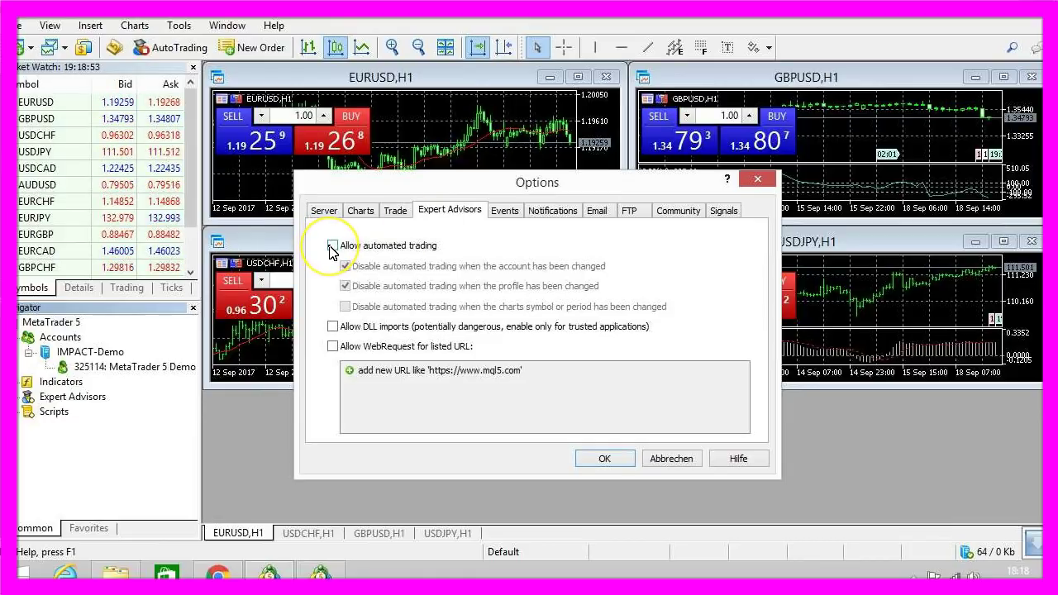
click(345, 266)
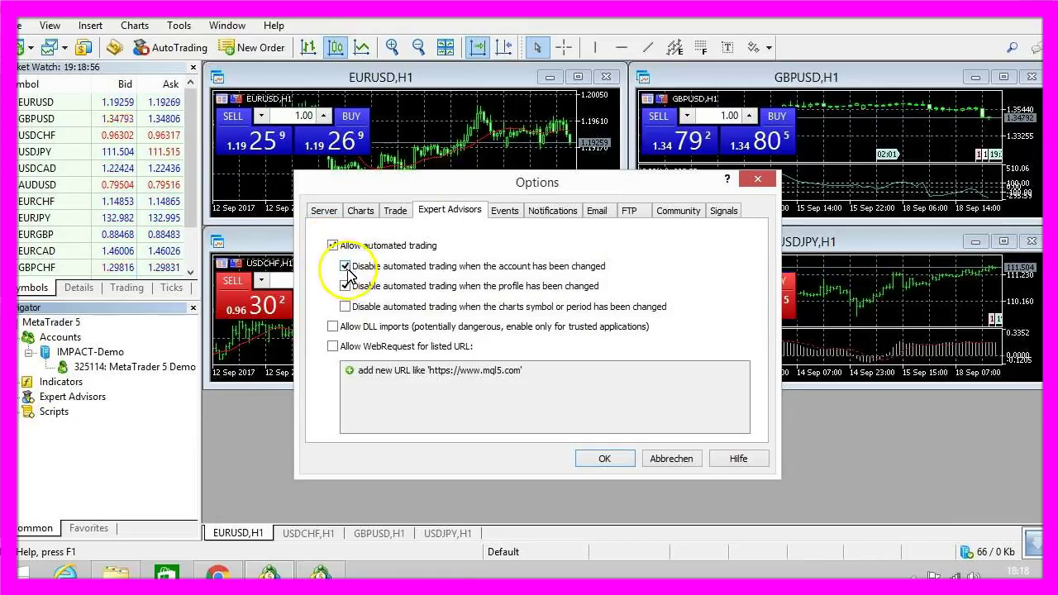
click(345, 286)
- Turn off sound events, review the notification tabs and confirm the Options with OK
click(505, 214)
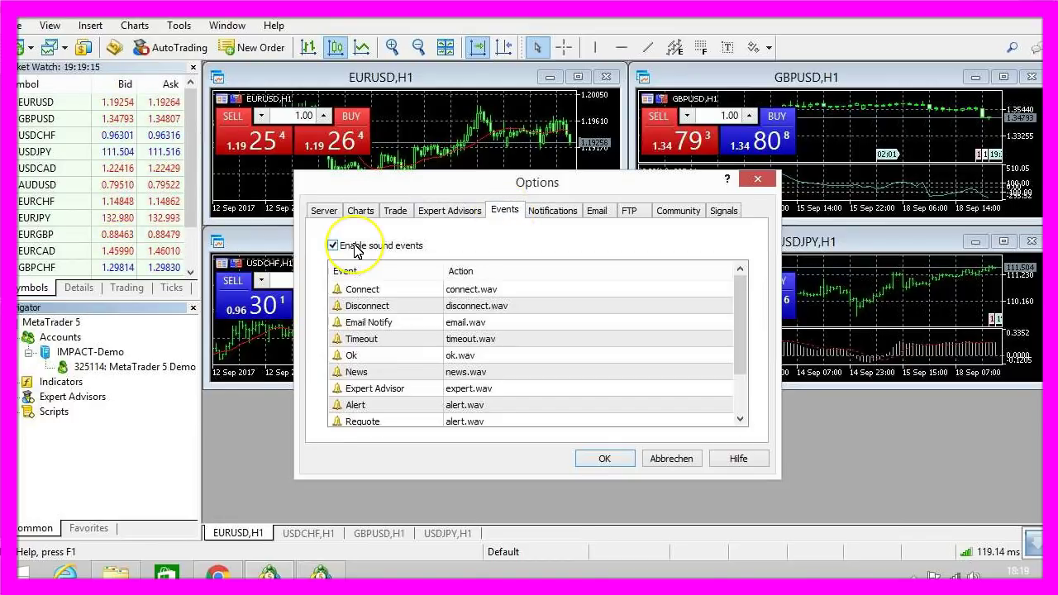
click(356, 250)
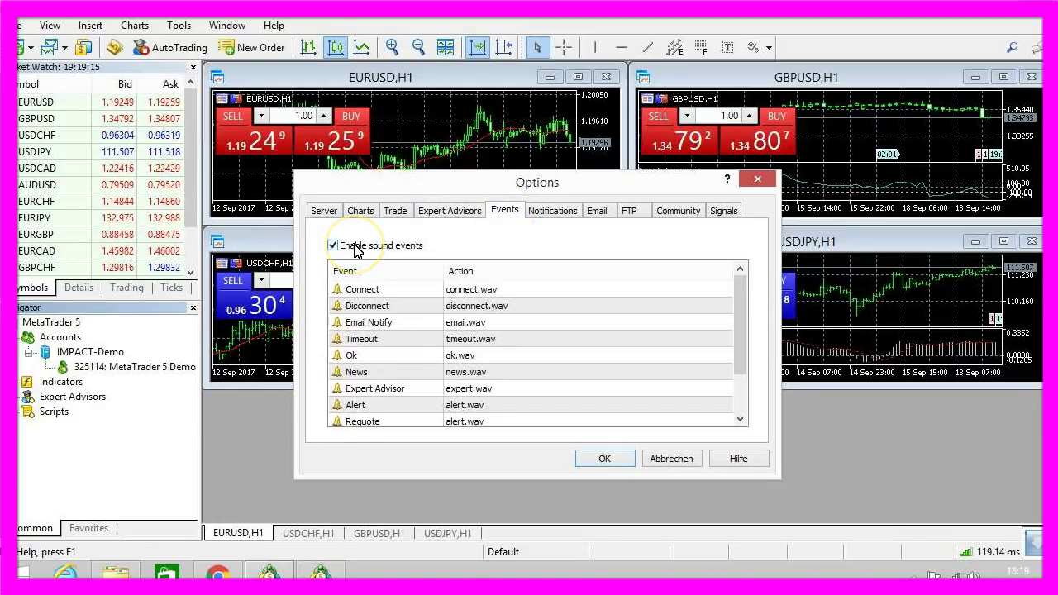
click(552, 215)
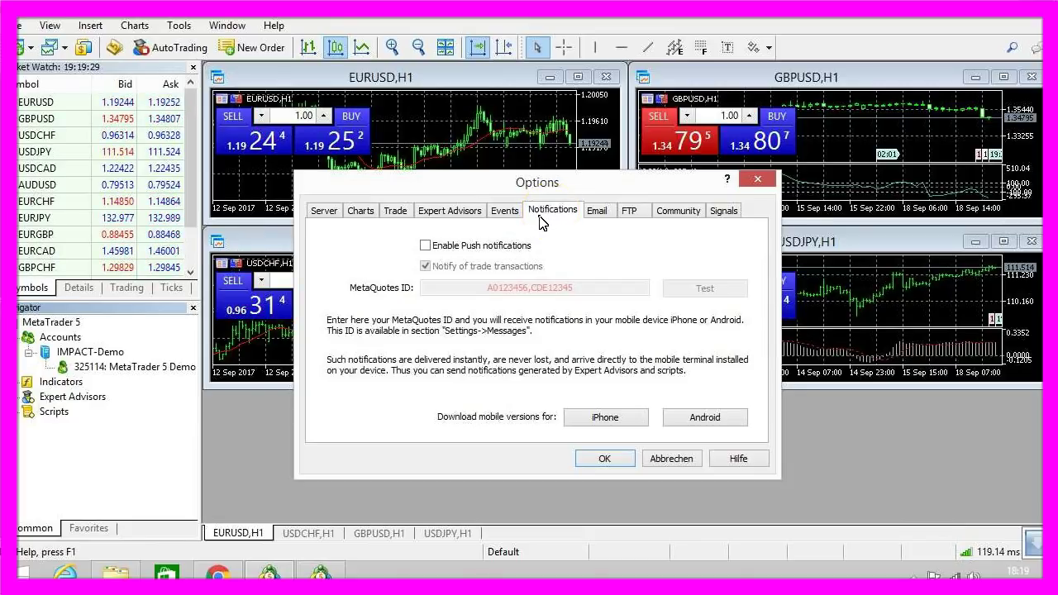
click(599, 215)
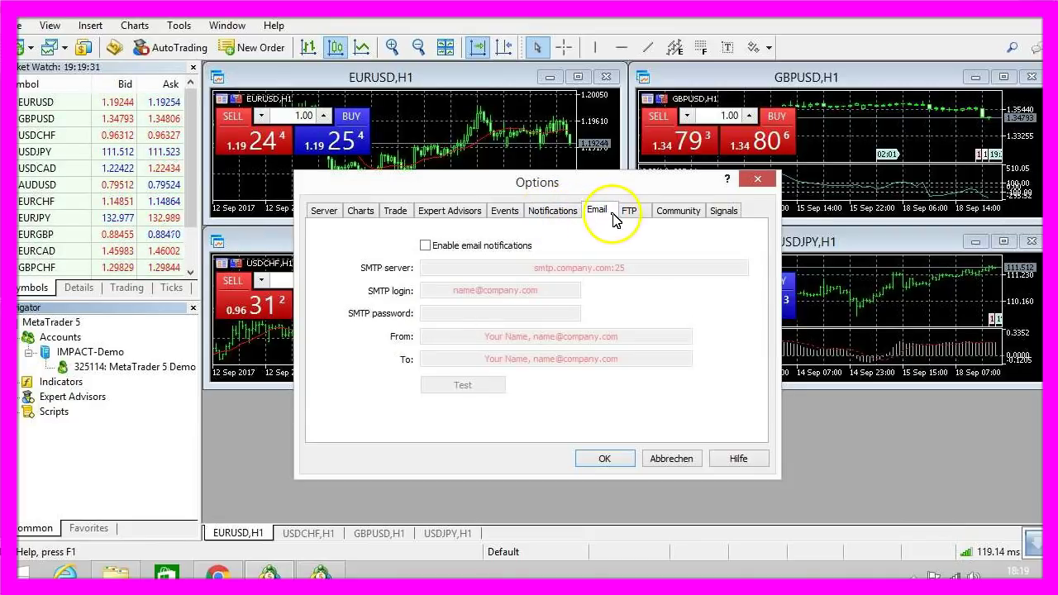
click(630, 213)
click(665, 217)
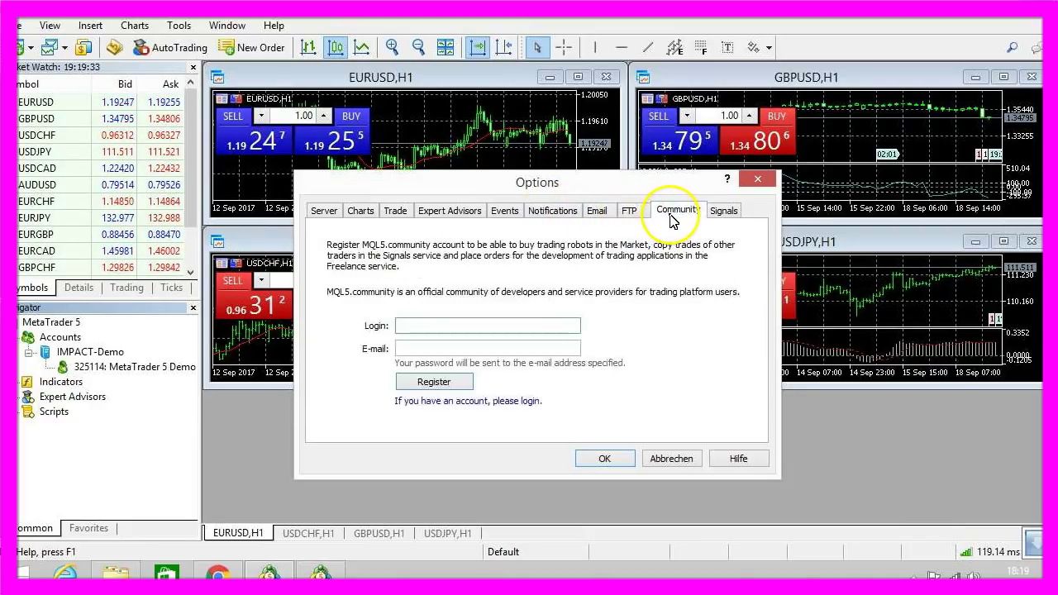
click(725, 221)
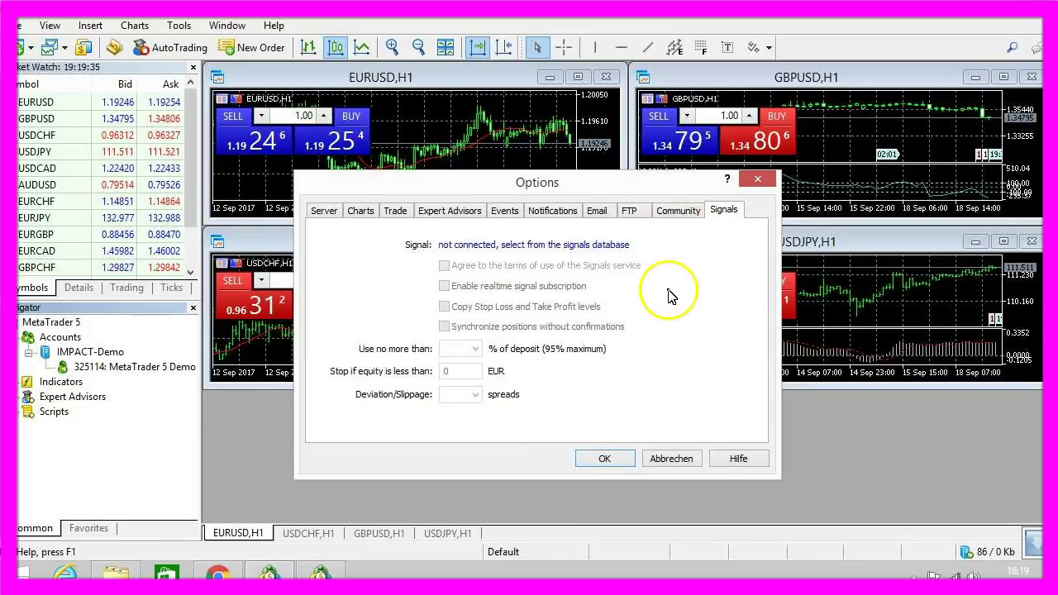
click(602, 463)
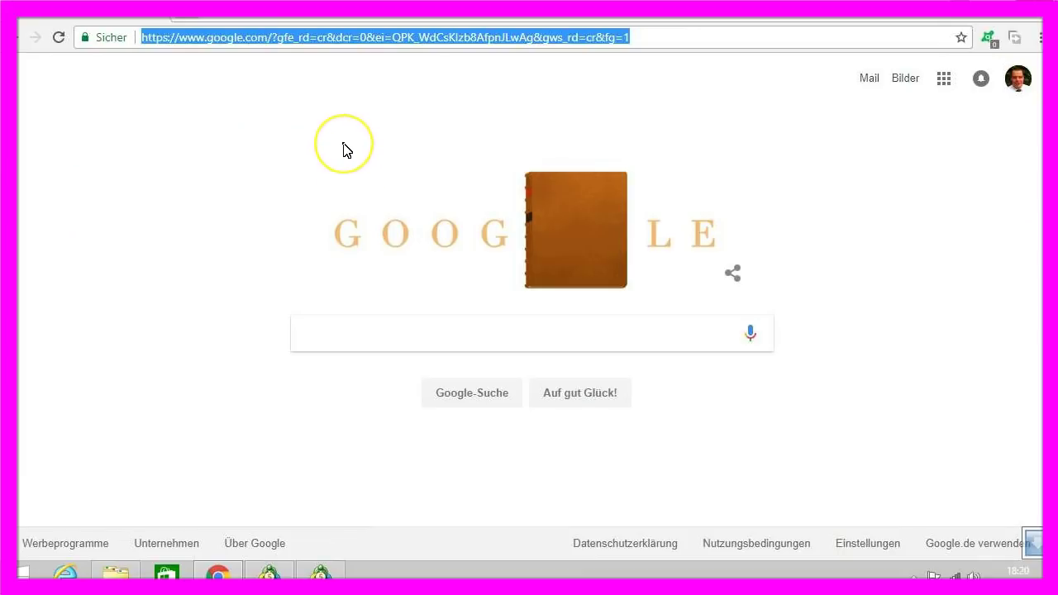
- Load forextradingframework.com, go to its DOWNLOADS page and open the downloaded framework archive
text(https://forextradingframework.com/)
click(284, 42)
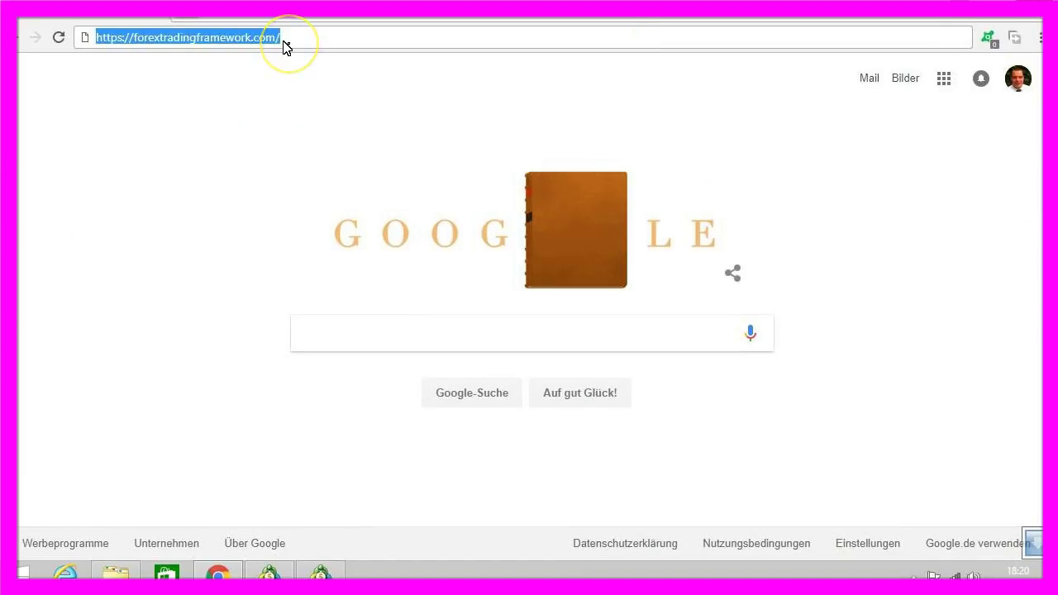
key(Return)
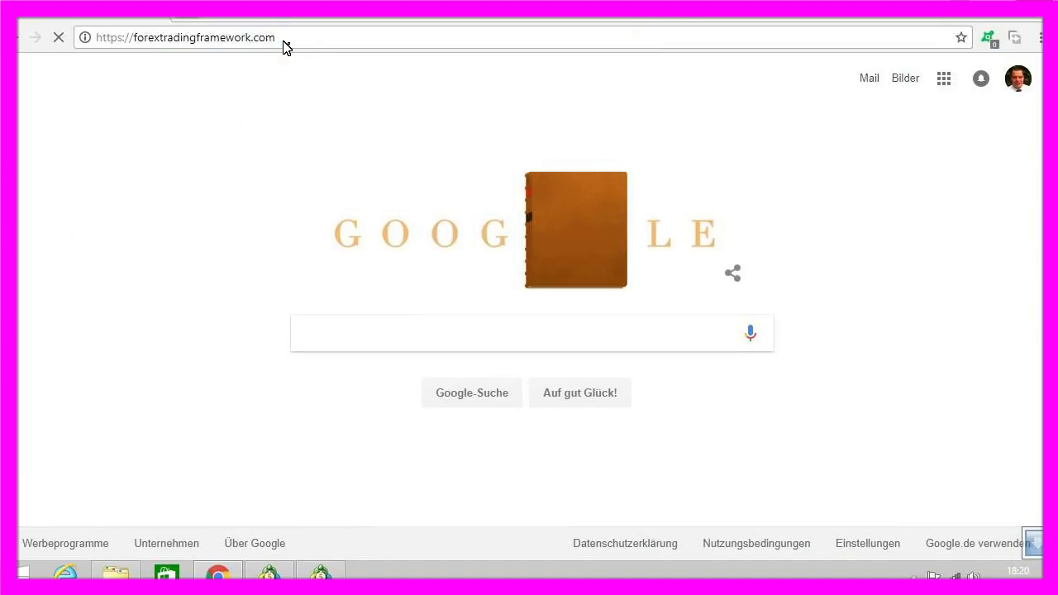
click(347, 121)
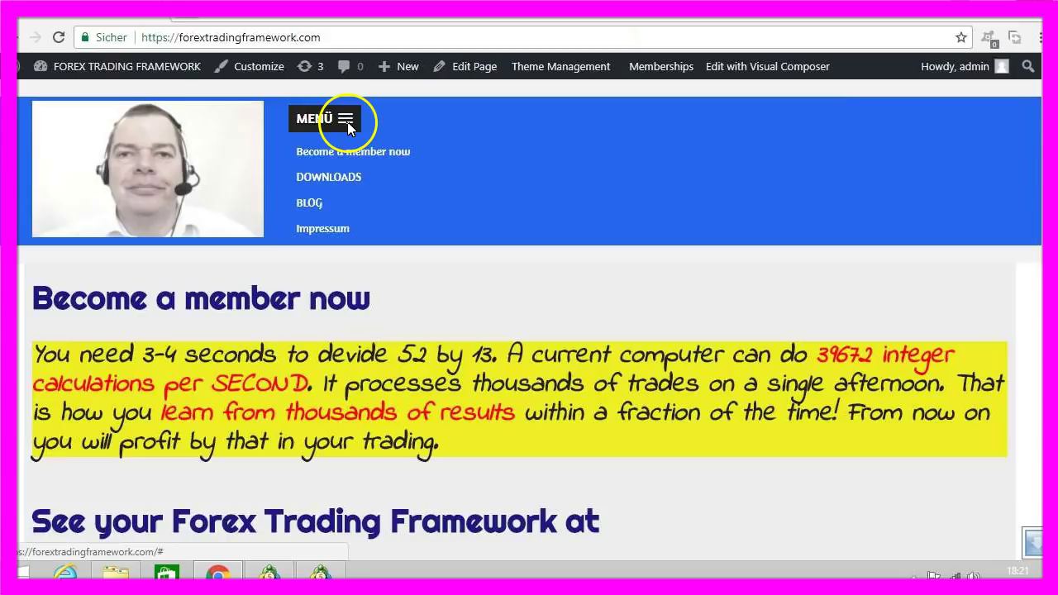
click(339, 179)
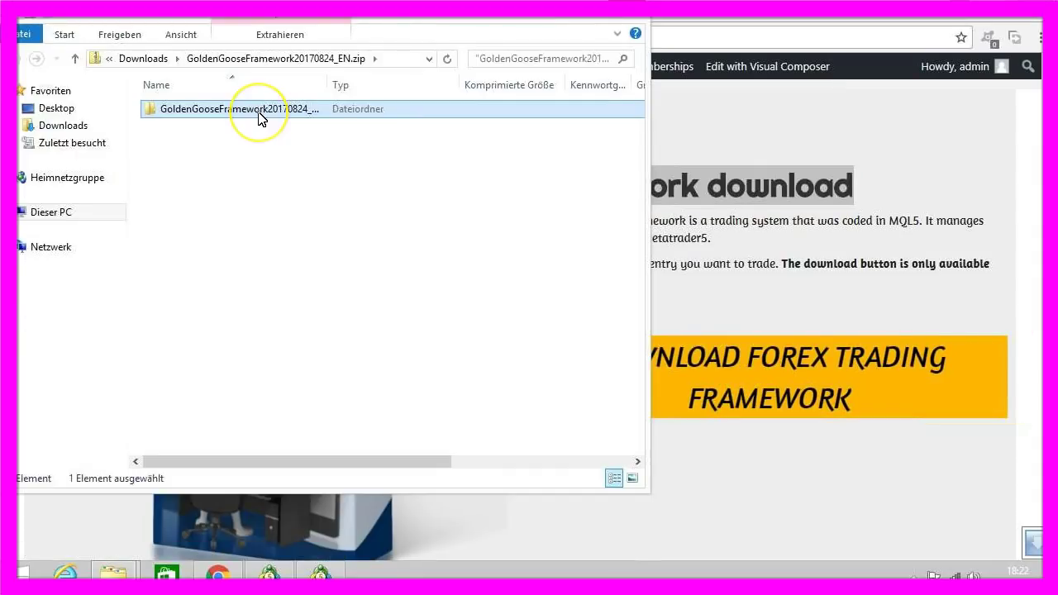
double_click(259, 114)
- Select all the framework files, then open MetaTrader 5's data folder from the File menu
shift+click(231, 236)
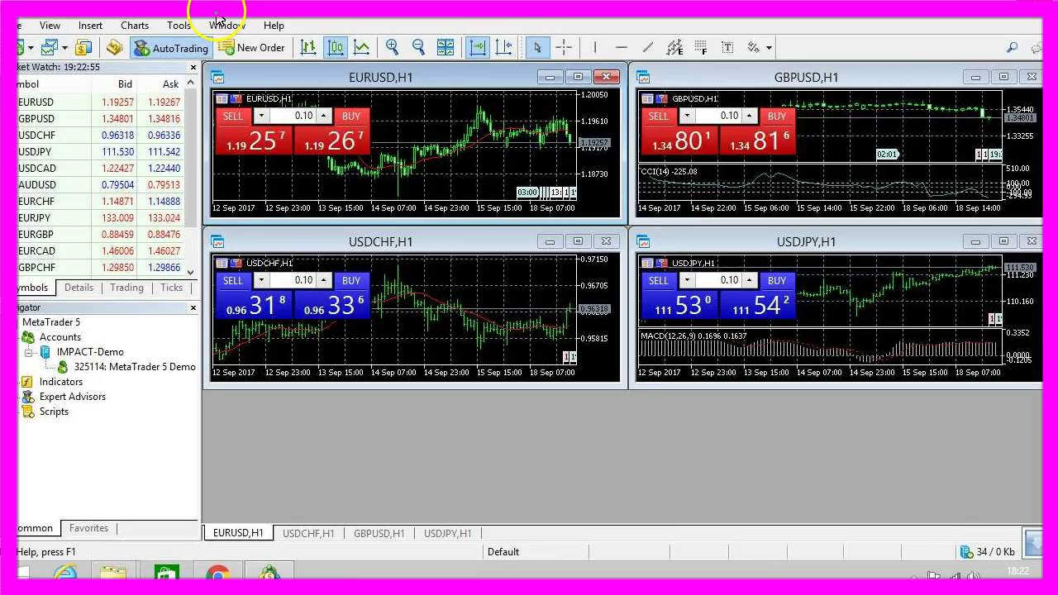
click(26, 29)
click(25, 30)
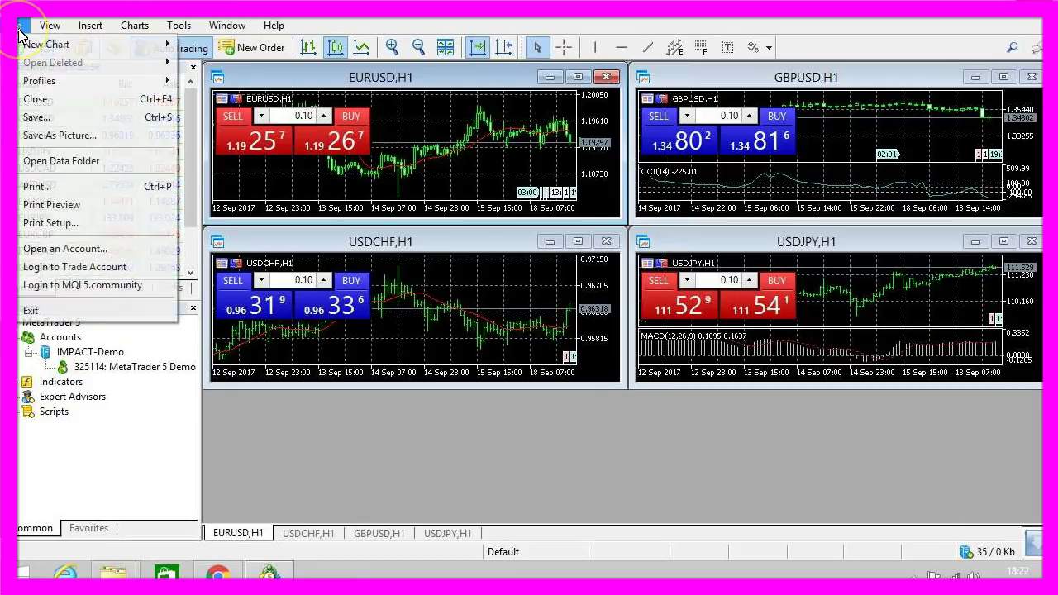
click(62, 160)
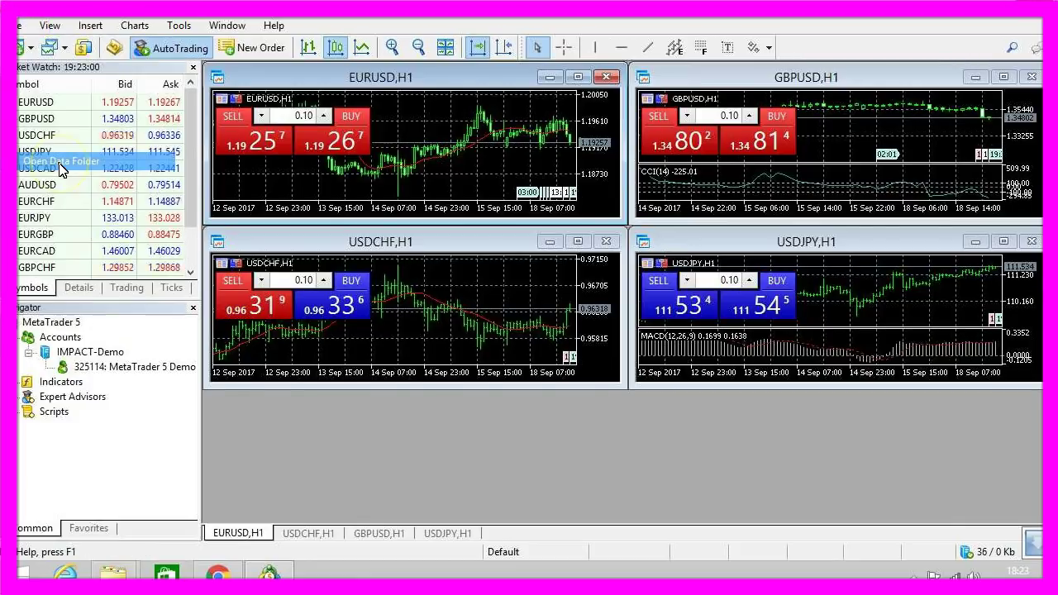
- Create a ForexTradingFramework folder in MQL5\Experts\Advisors and paste the framework files into it
double_click(217, 192)
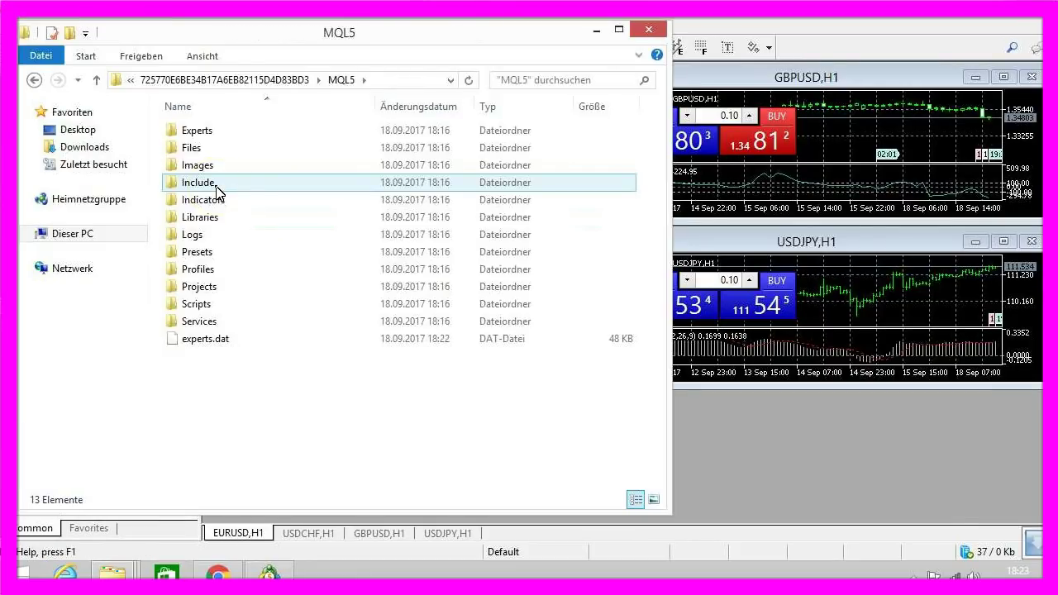
double_click(208, 132)
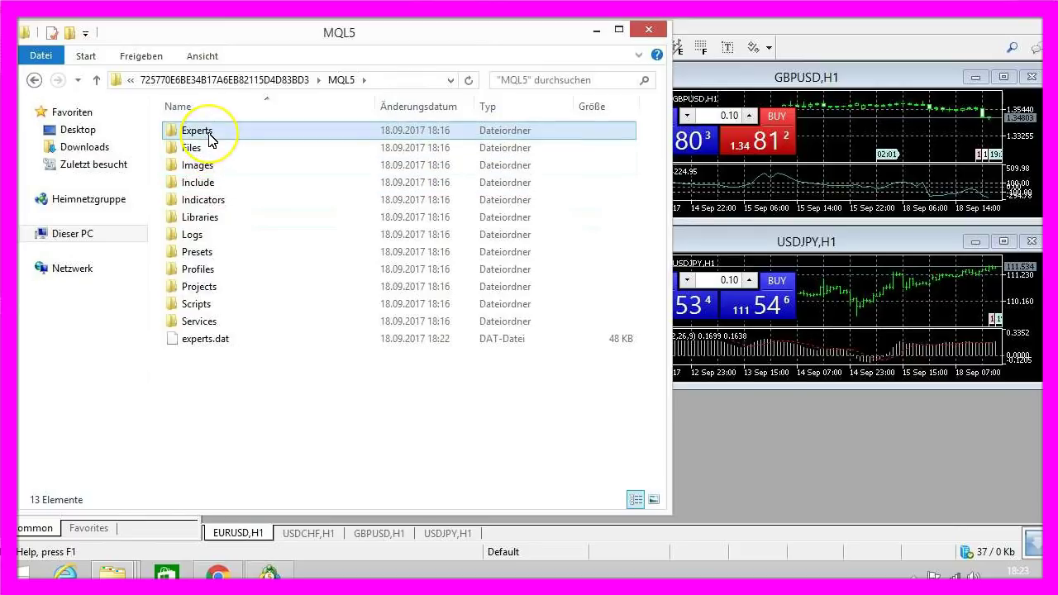
double_click(210, 139)
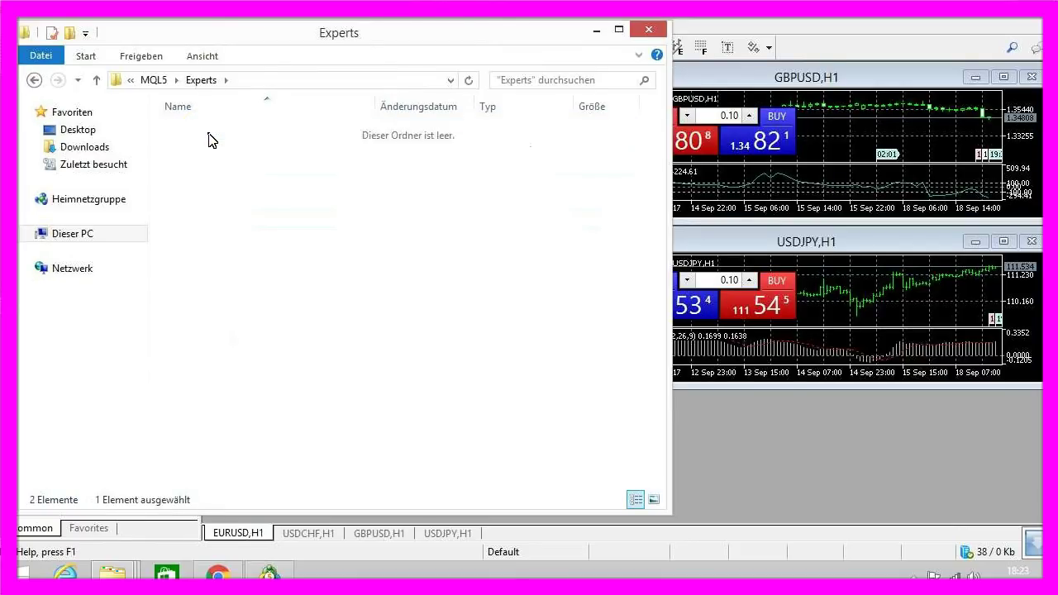
right_click(195, 299)
mouse_move(248, 477)
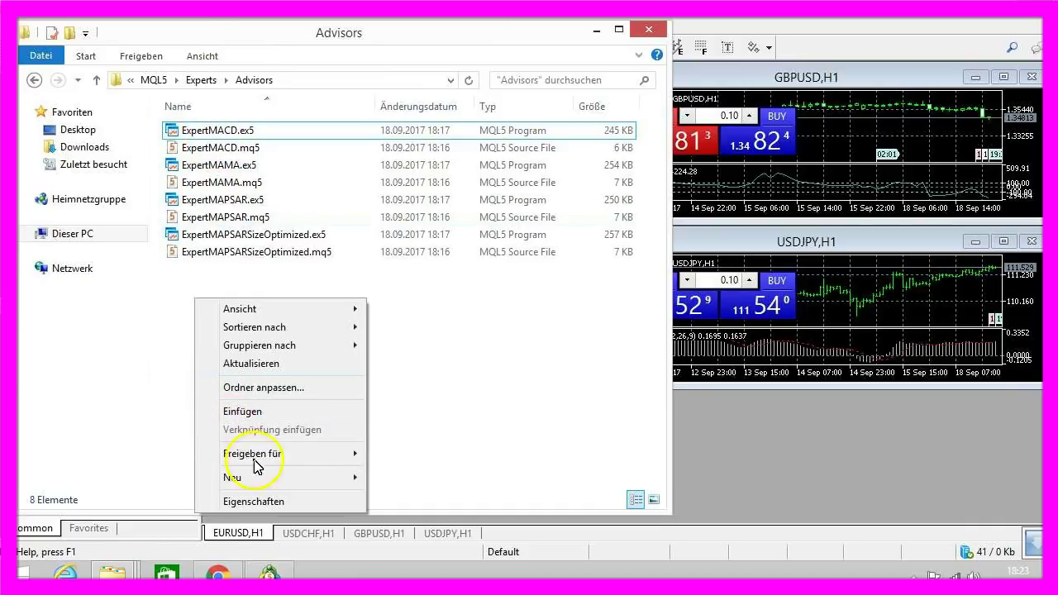
click(432, 328)
text(ForexTradingFramework)
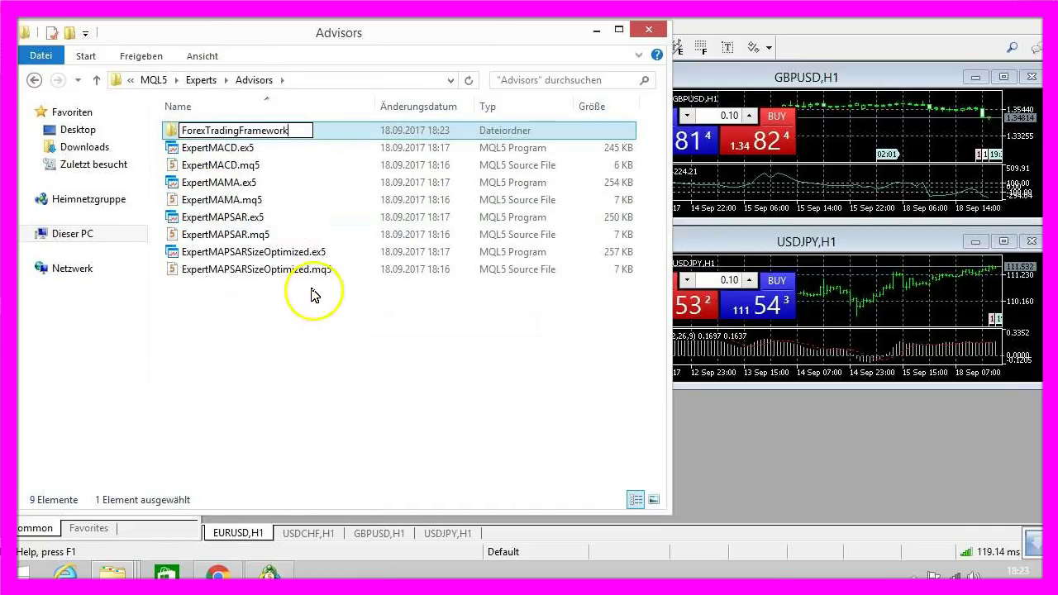
click(176, 141)
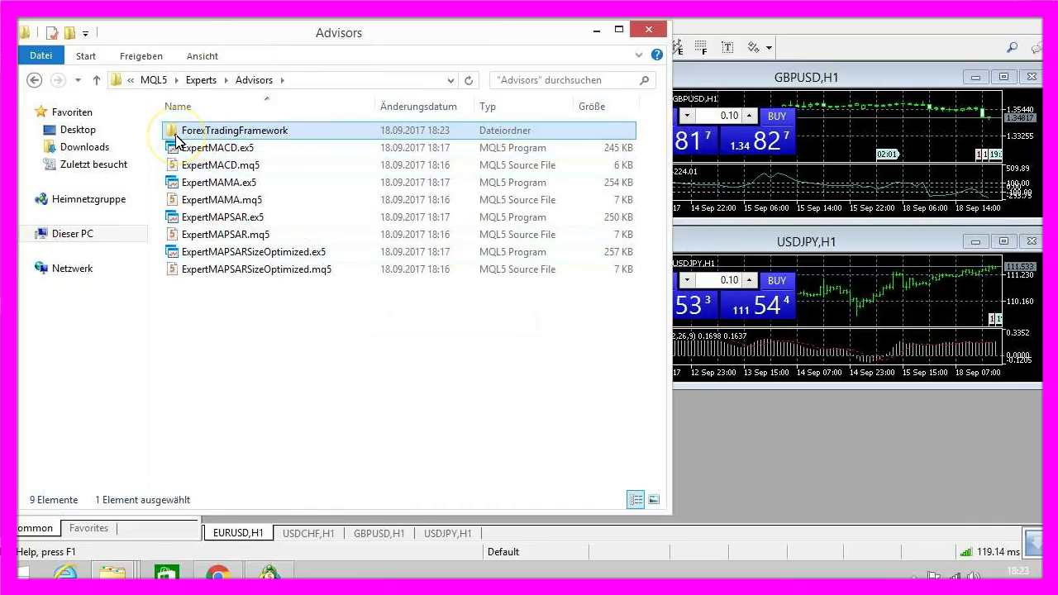
double_click(176, 135)
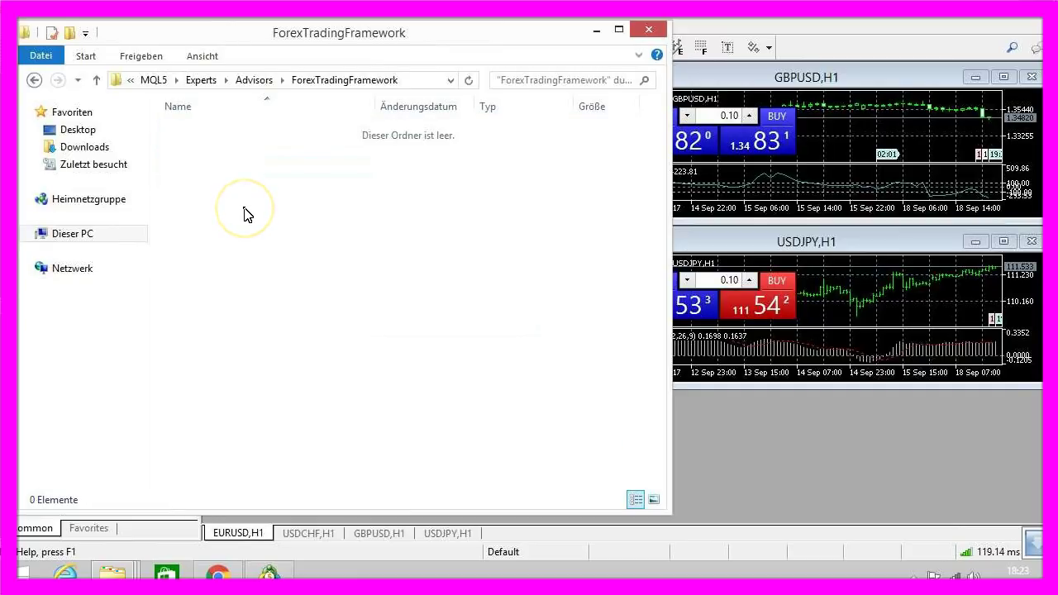
key(ctrl+v)
- Copy the library file from Copy_into_Library_Folder into MQL5\Libraries and close Explorer
double_click(263, 136)
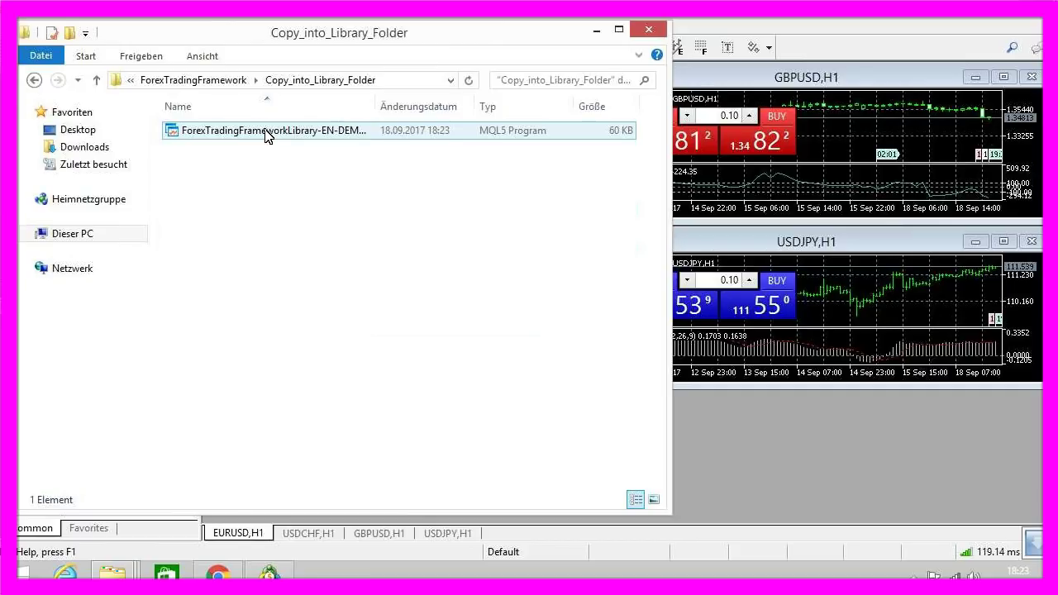
right_click(265, 134)
click(319, 267)
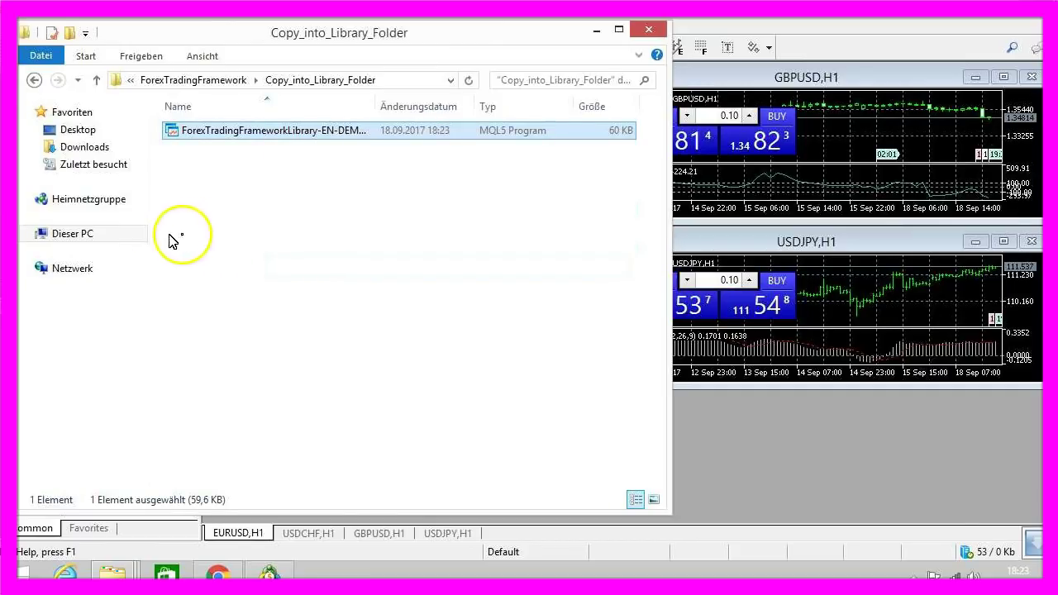
click(95, 80)
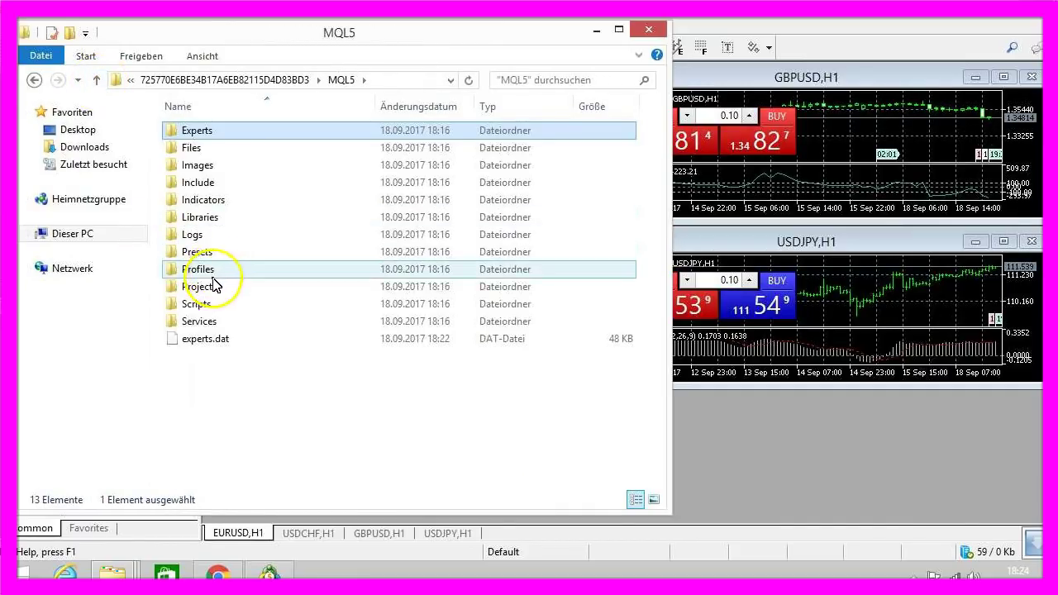
double_click(211, 219)
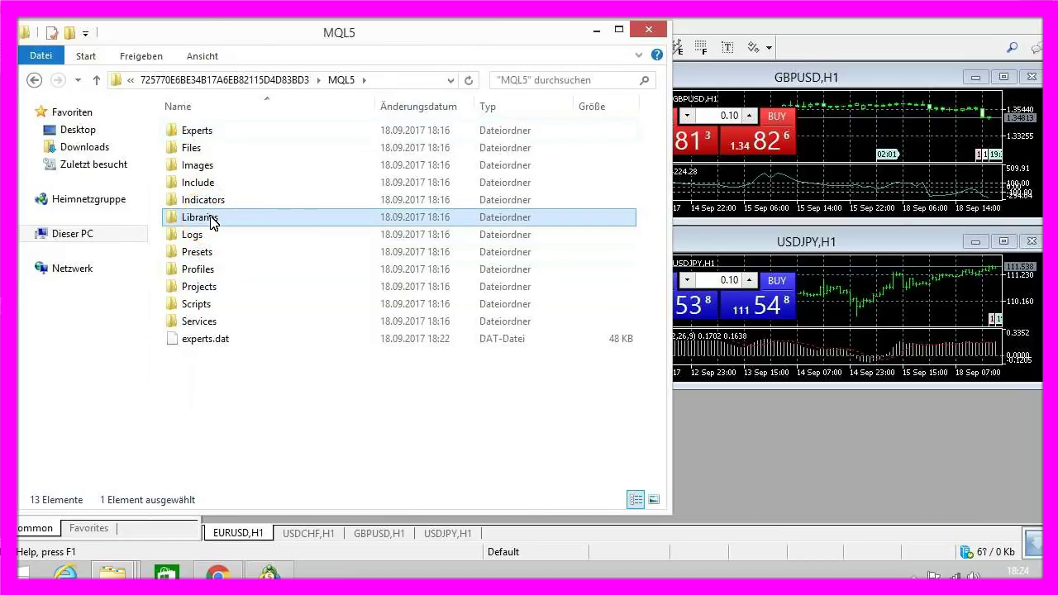
key(ctrl+v)
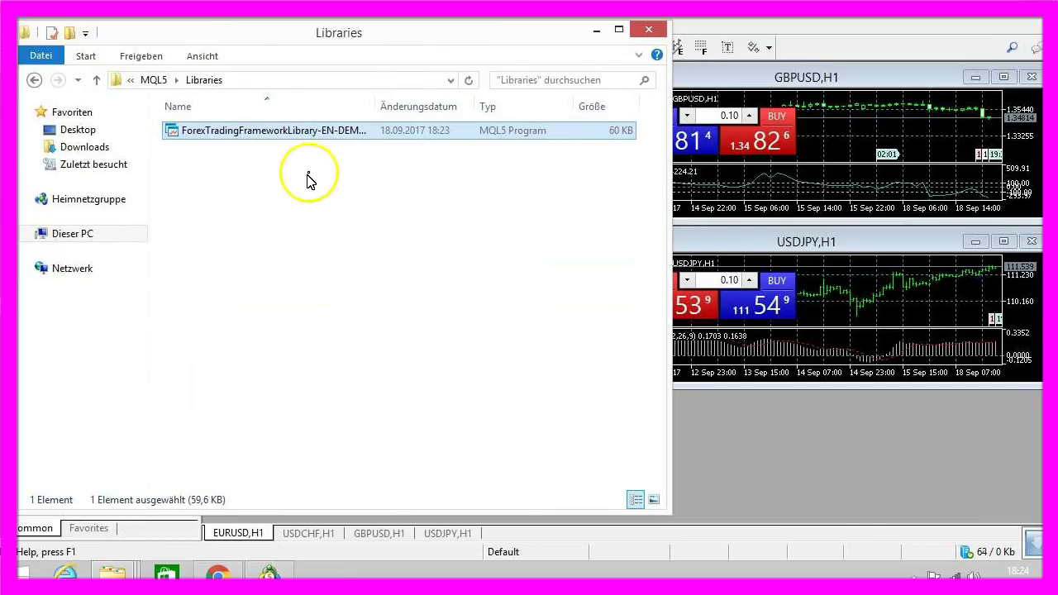
click(649, 29)
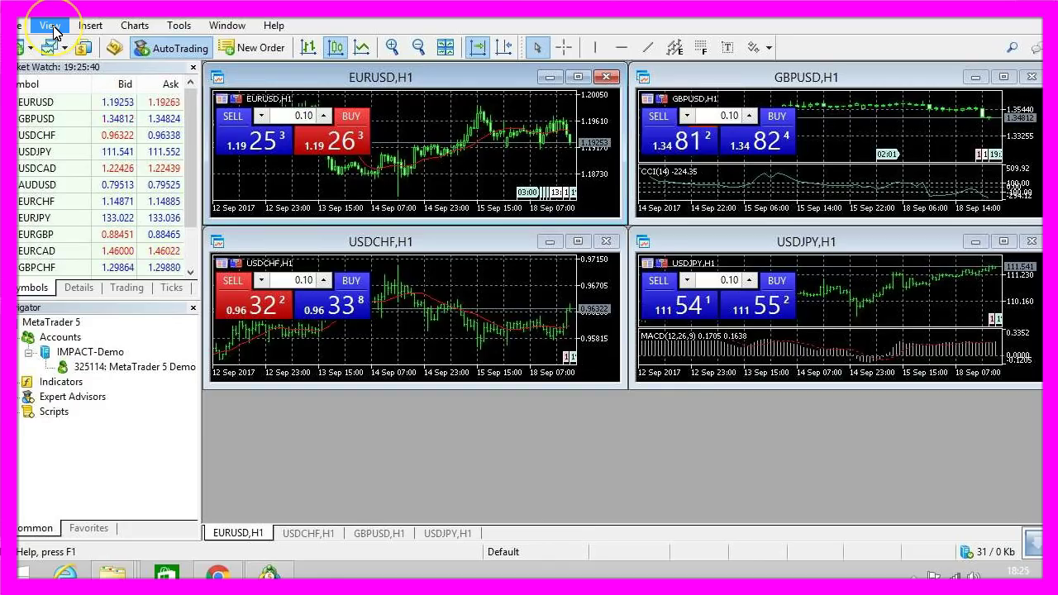
- Open the Strategy Tester and select the ForexTradingFramework-EN-DEMO-20170824 expert
click(51, 31)
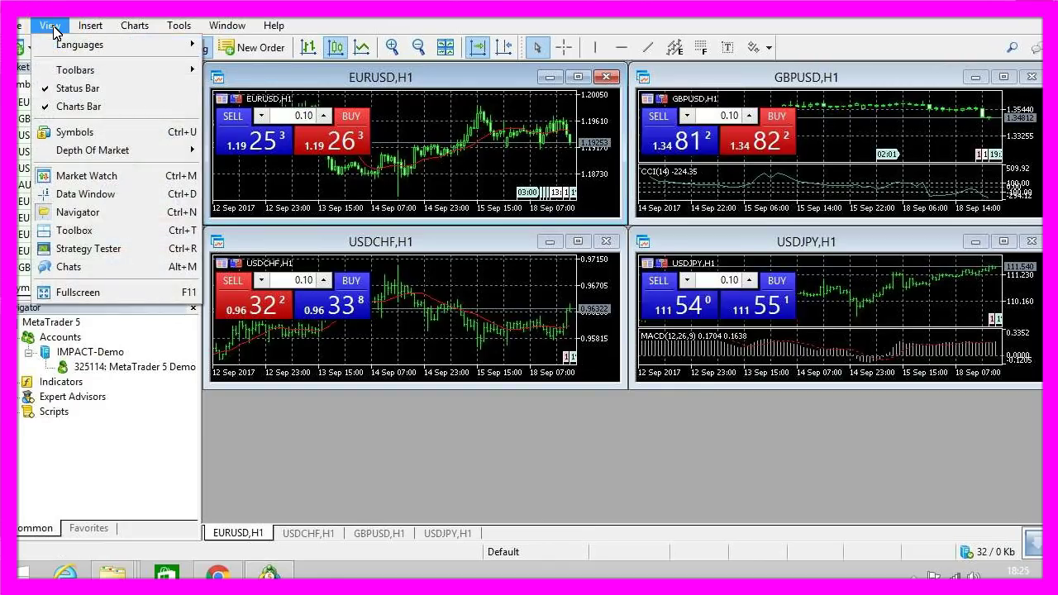
click(89, 250)
click(132, 348)
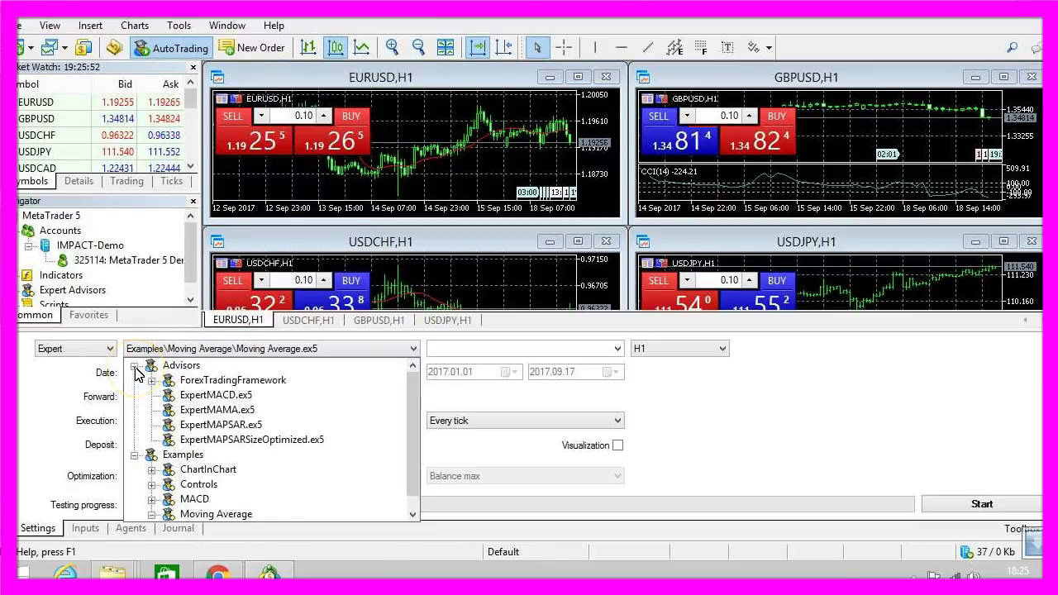
click(153, 383)
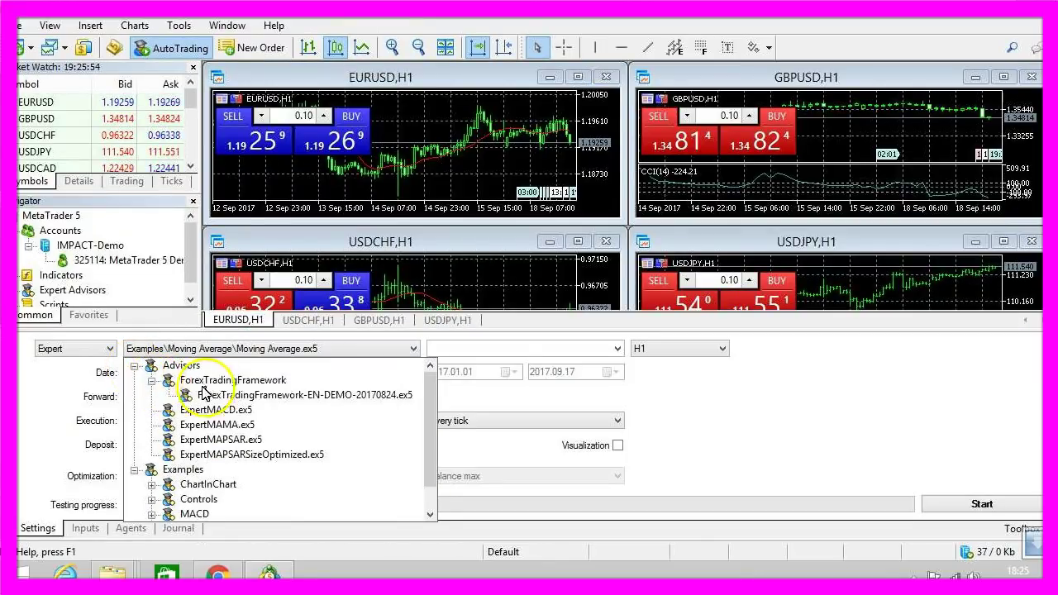
click(248, 396)
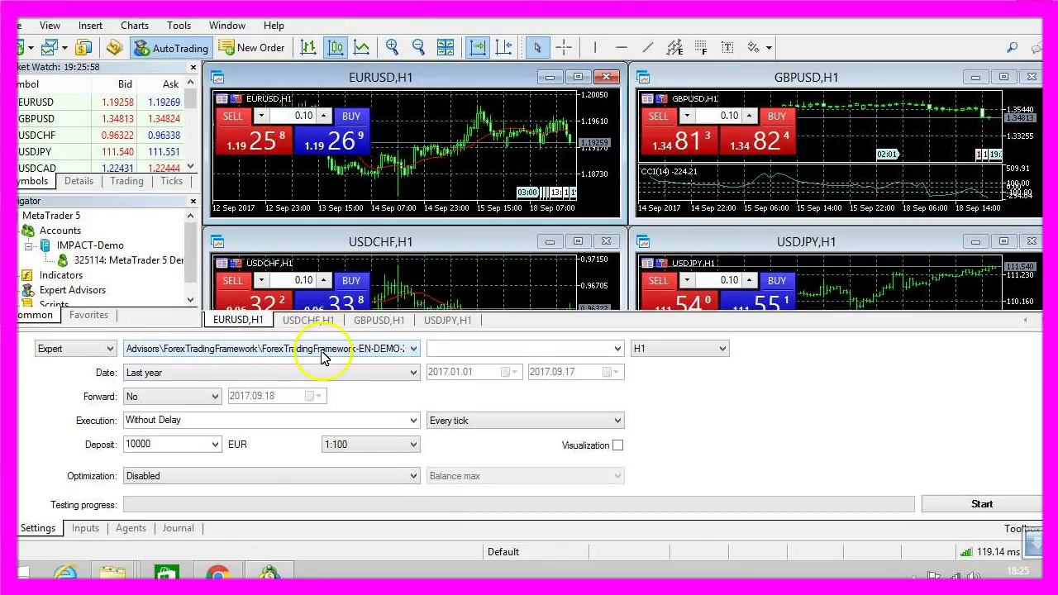
click(358, 350)
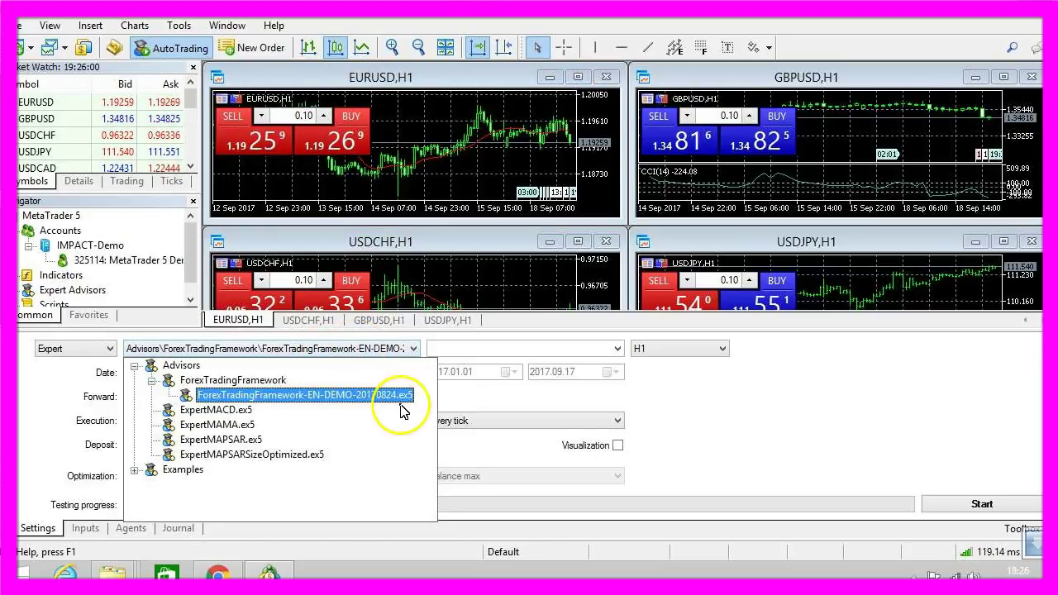
- Test on EURUSD M1 over last year, 100000 deposit, 1:500 leverage, 1 minute OHLC modelling
click(496, 348)
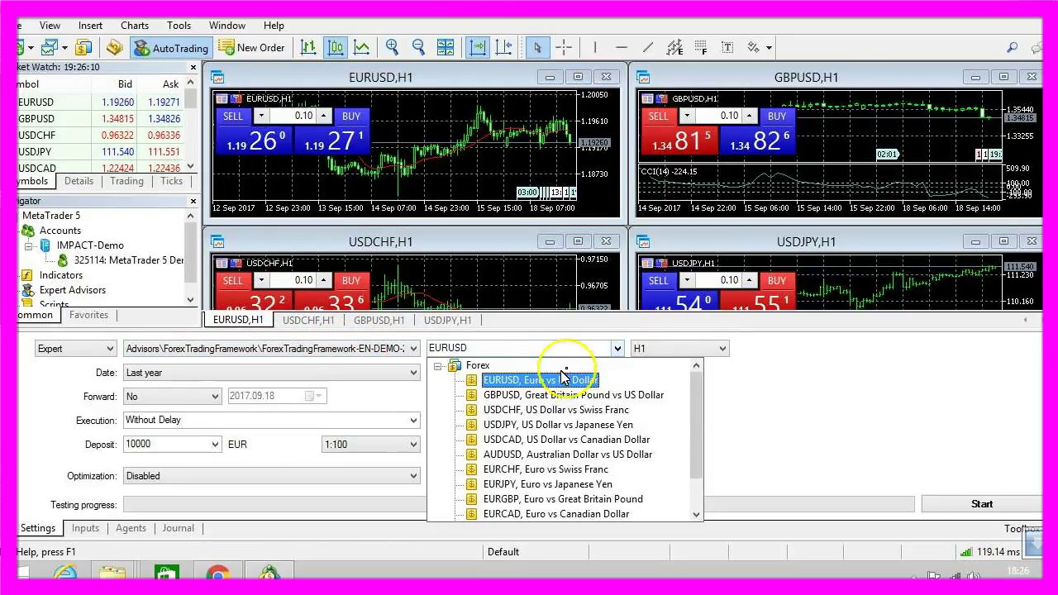
click(499, 383)
click(678, 349)
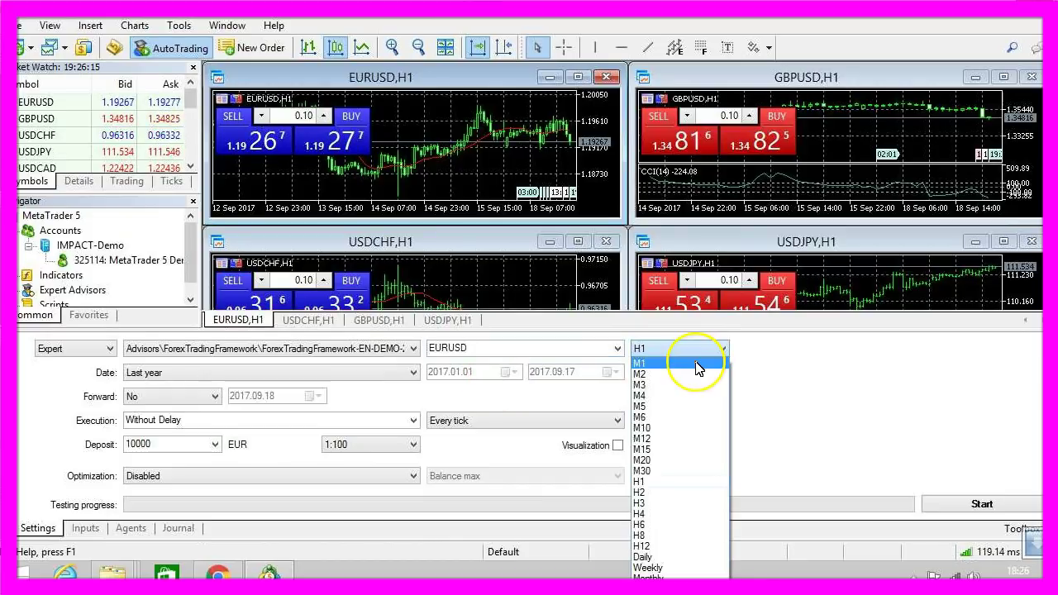
click(697, 365)
click(248, 373)
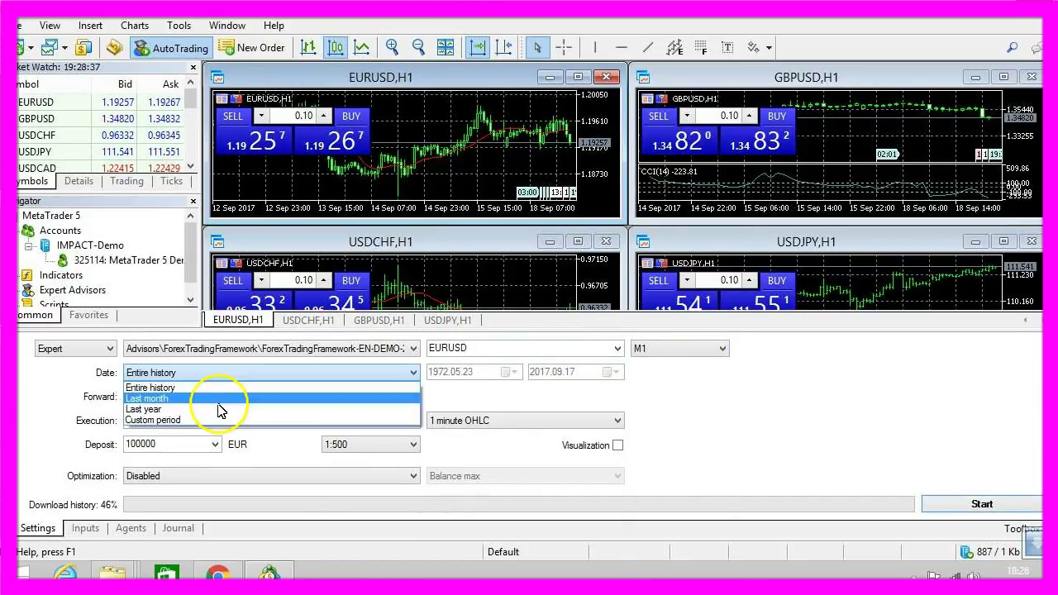
click(213, 409)
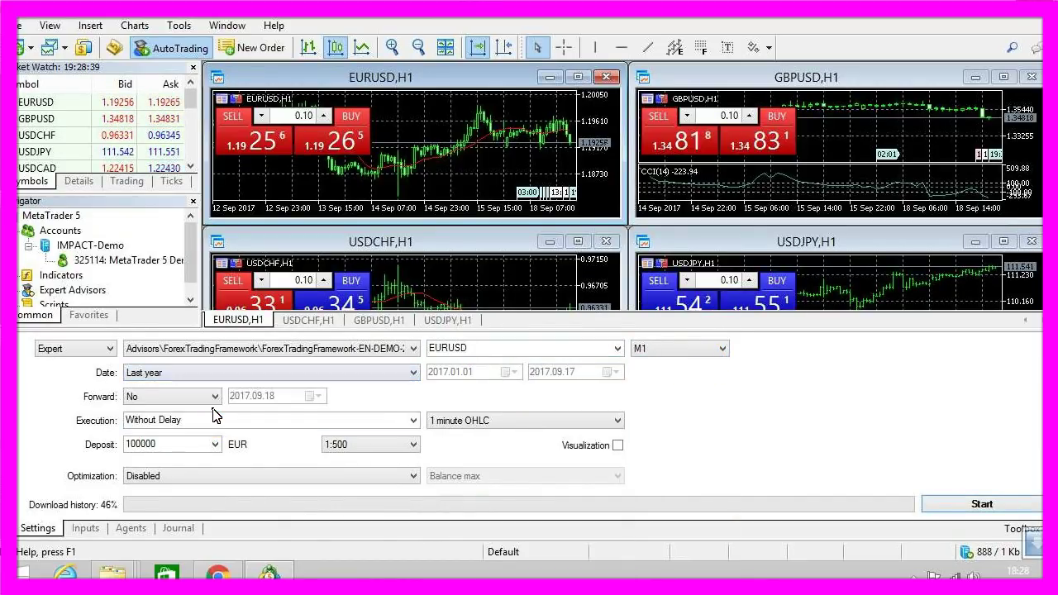
drag(155, 444, 128, 457)
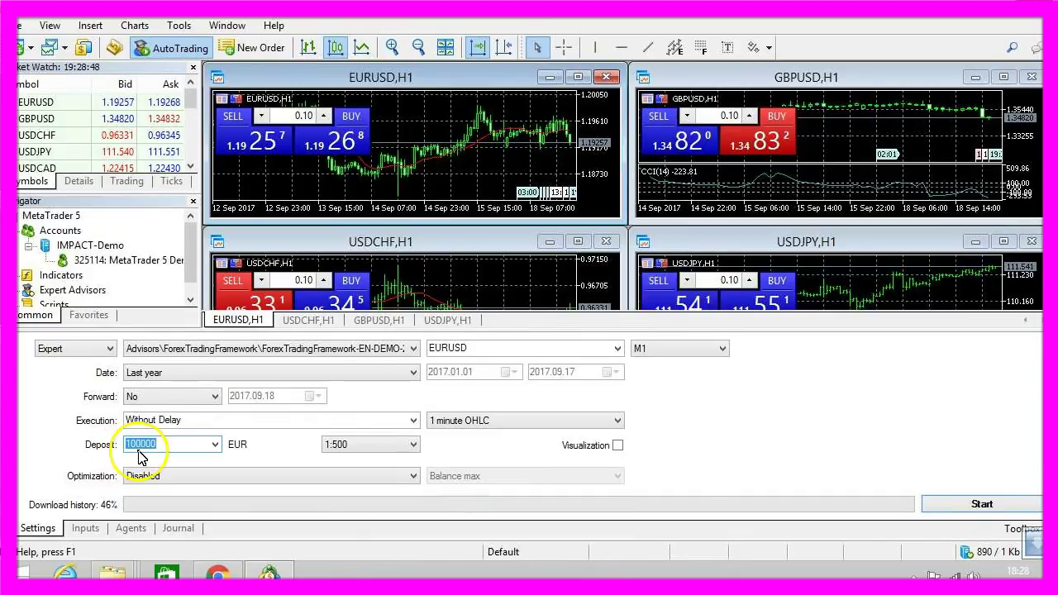
click(372, 446)
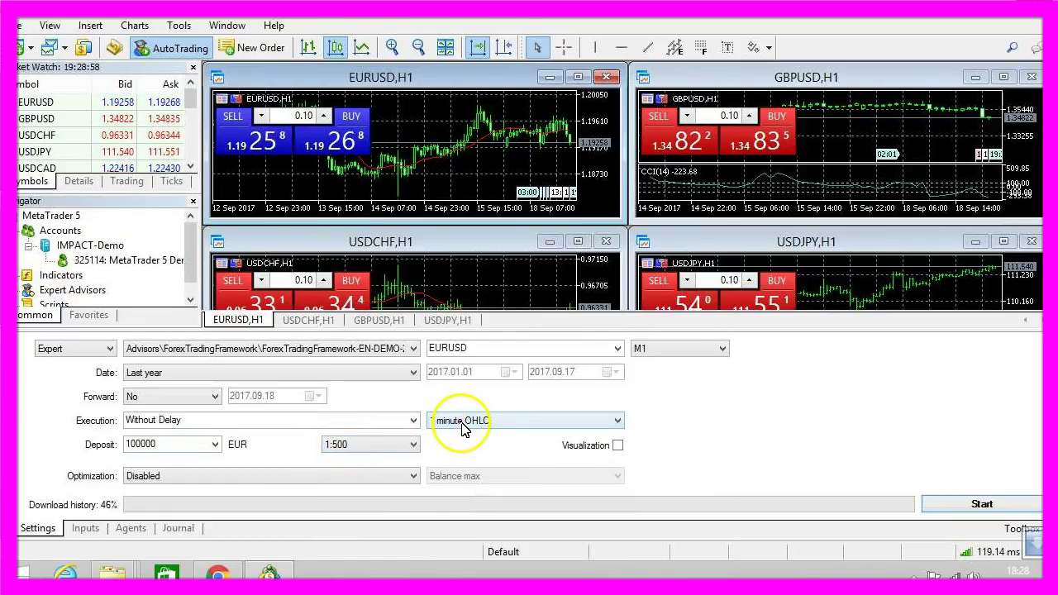
click(494, 424)
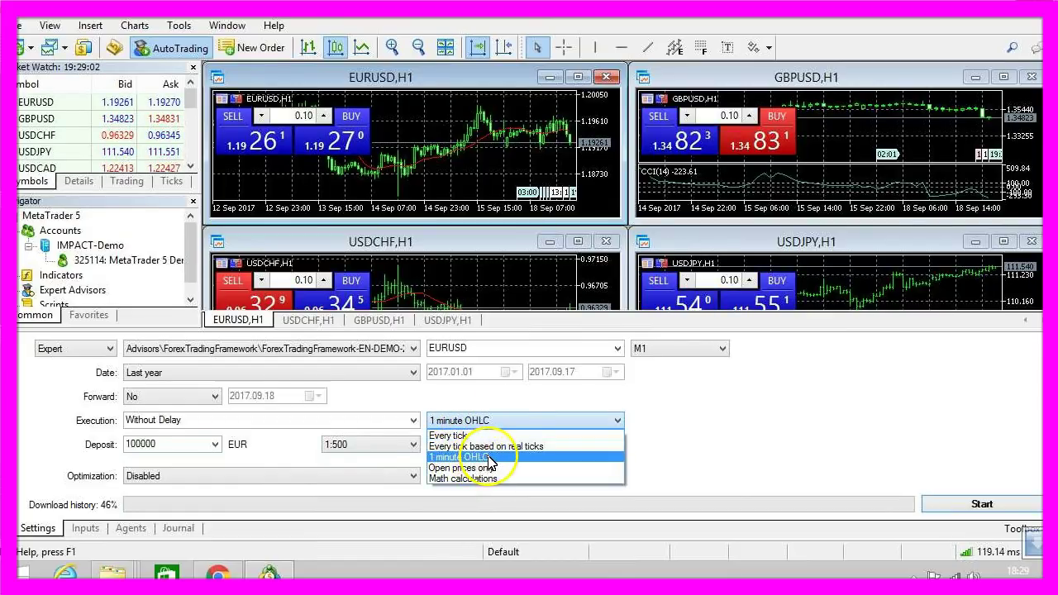
click(490, 459)
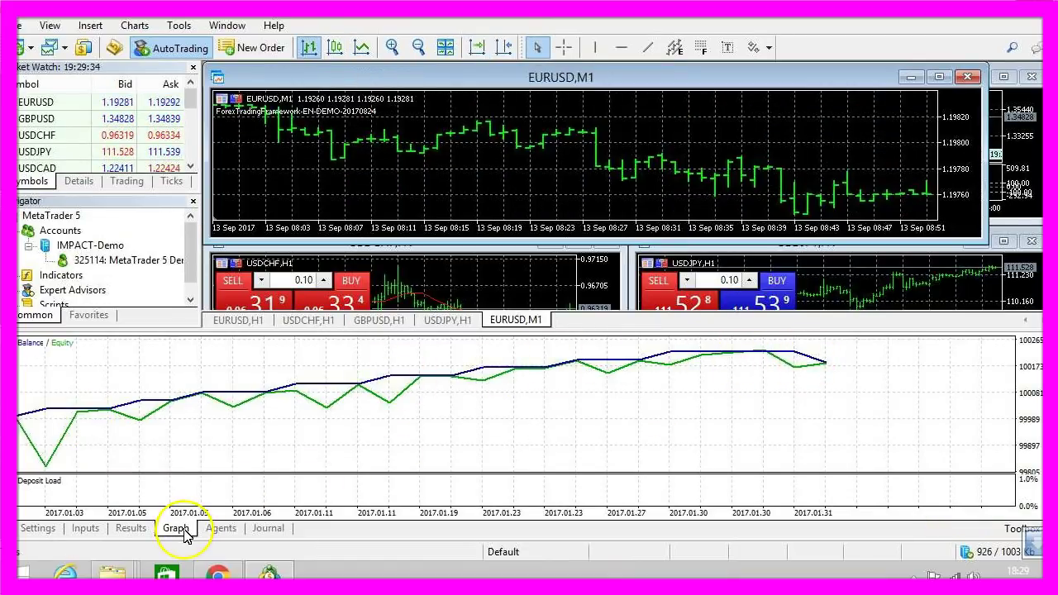
- Show the backtest Results and scroll through the statistics, including the 185.99 net profit
click(131, 529)
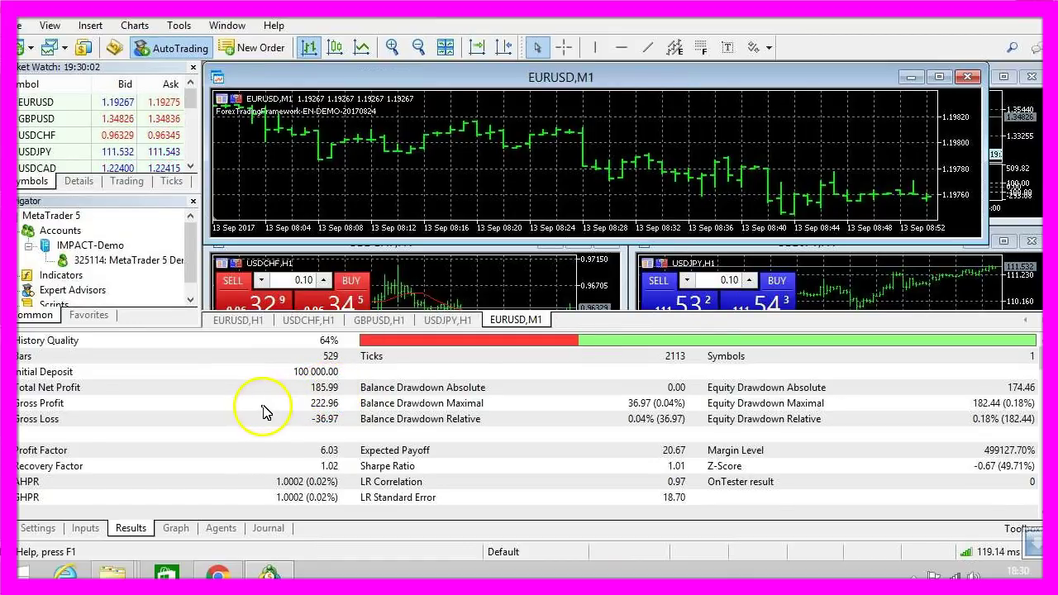
scroll(338, 443, down, 2)
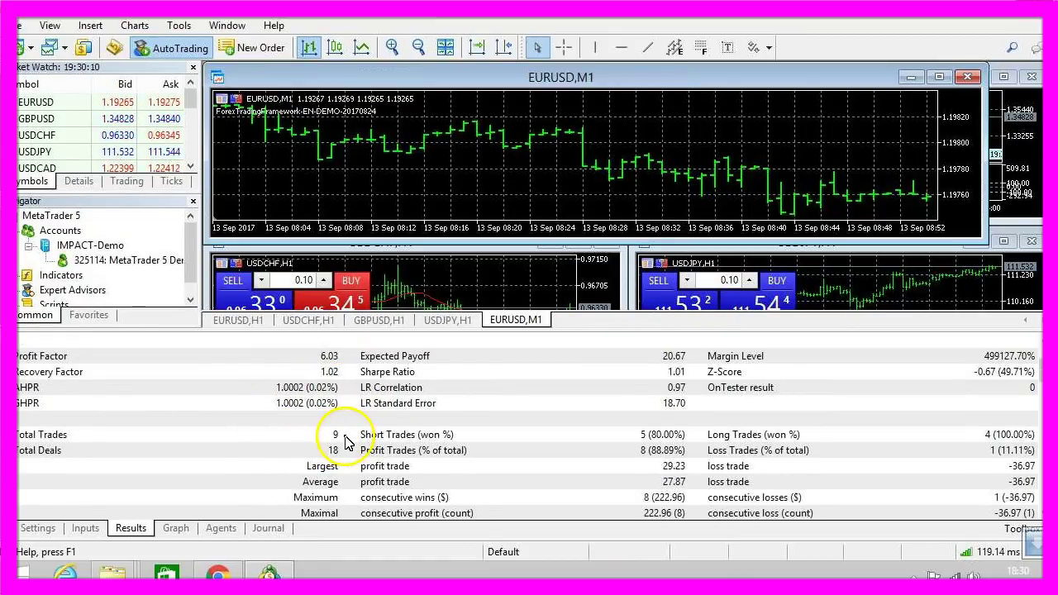
- Switch the Strategy Tester symbol to AUDUSD and launch the second visualized backtest
click(48, 531)
click(529, 348)
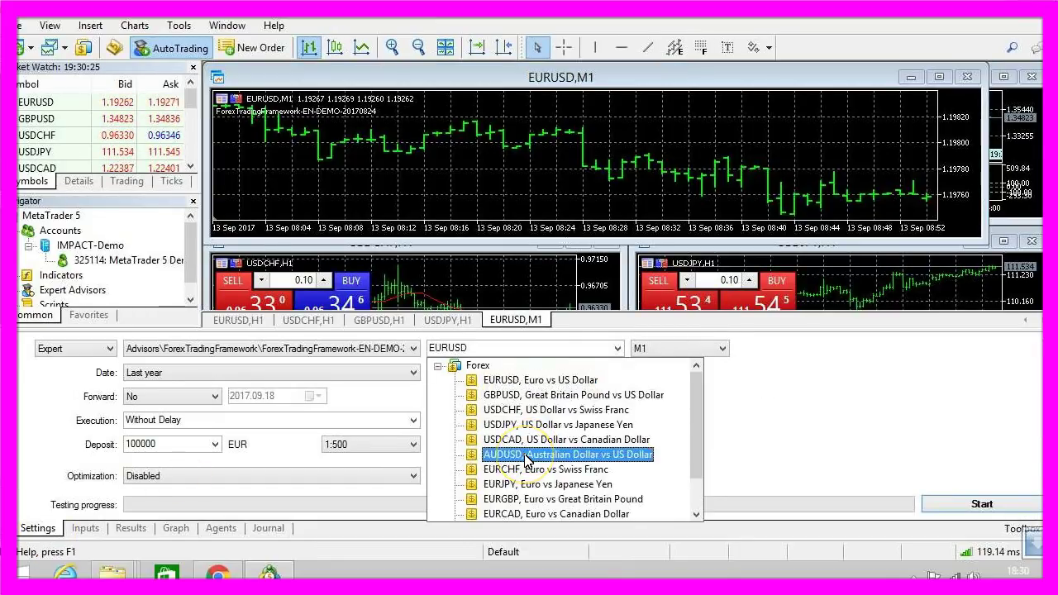
click(527, 455)
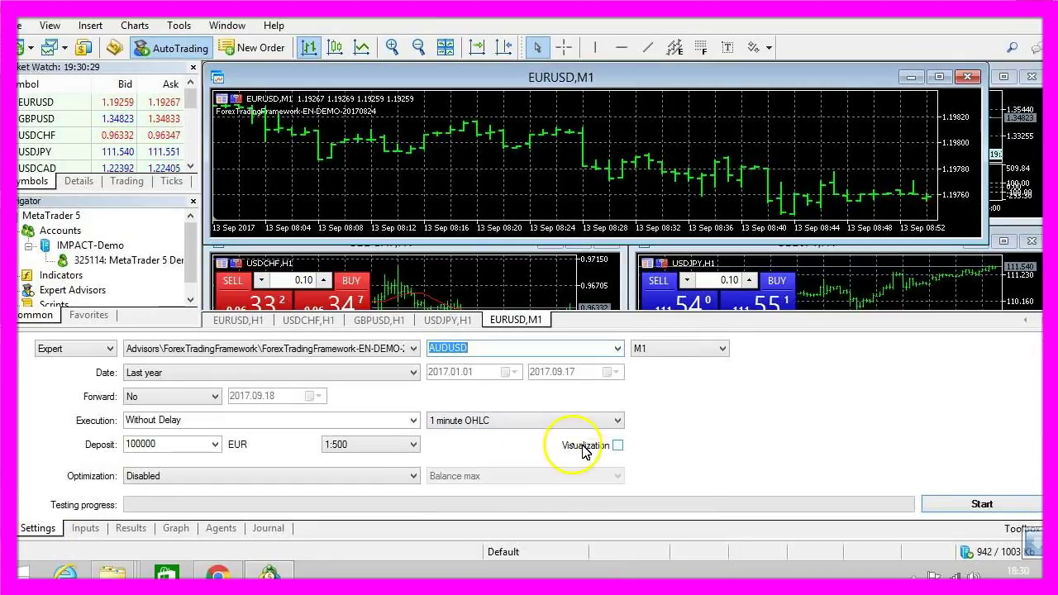
click(992, 506)
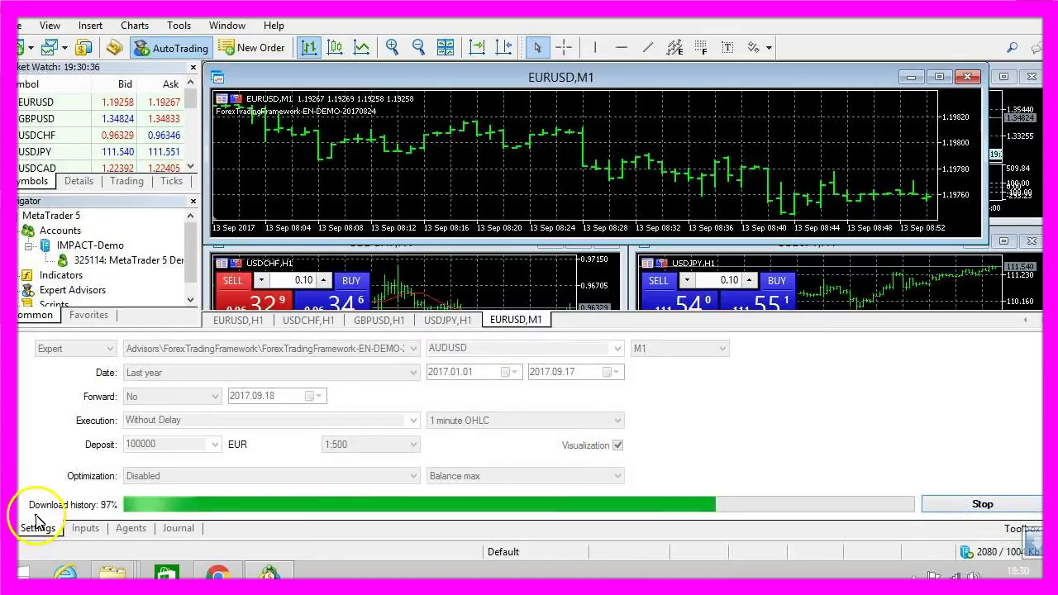